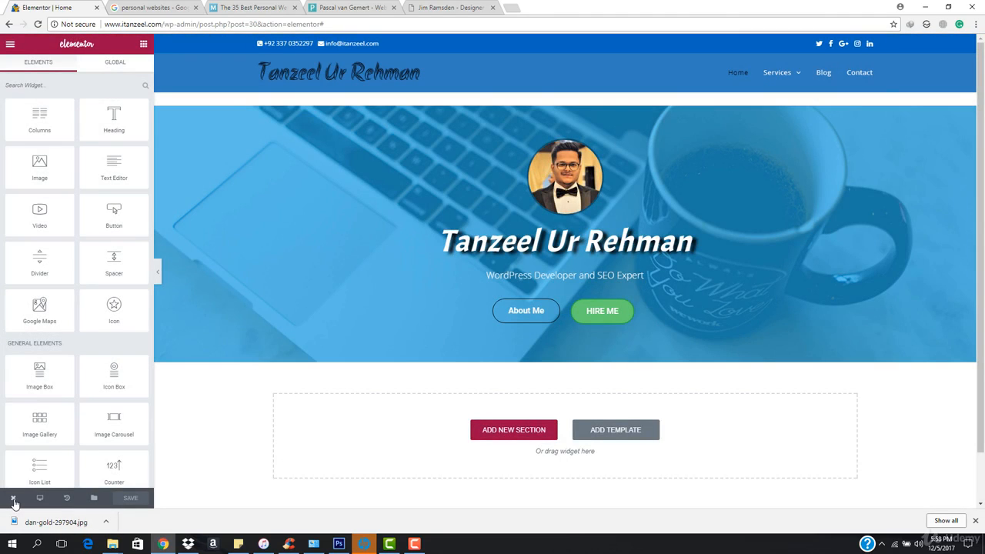
- Leave the Elementor editor for the WordPress dashboard and close all the other open browser tabs
left_click(13, 500)
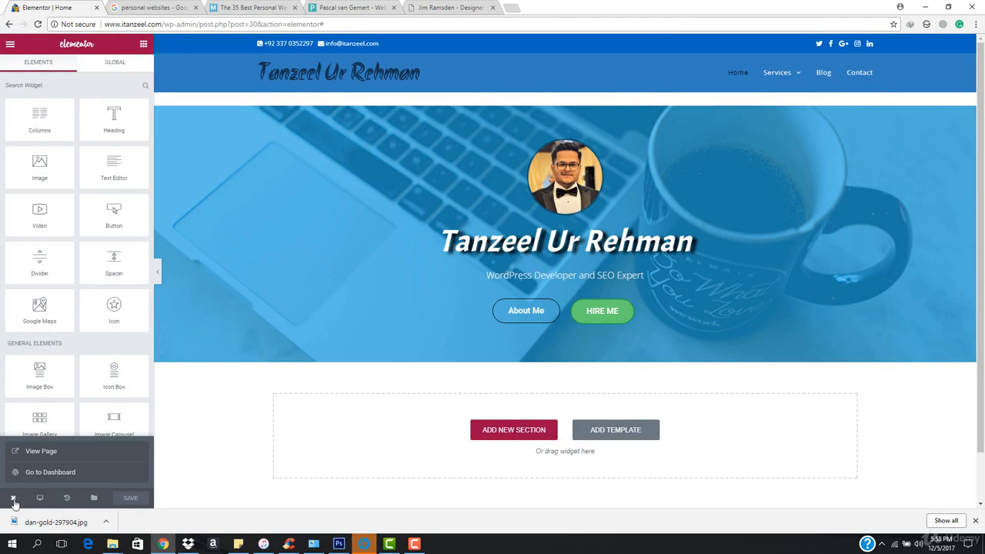
left_click(82, 473)
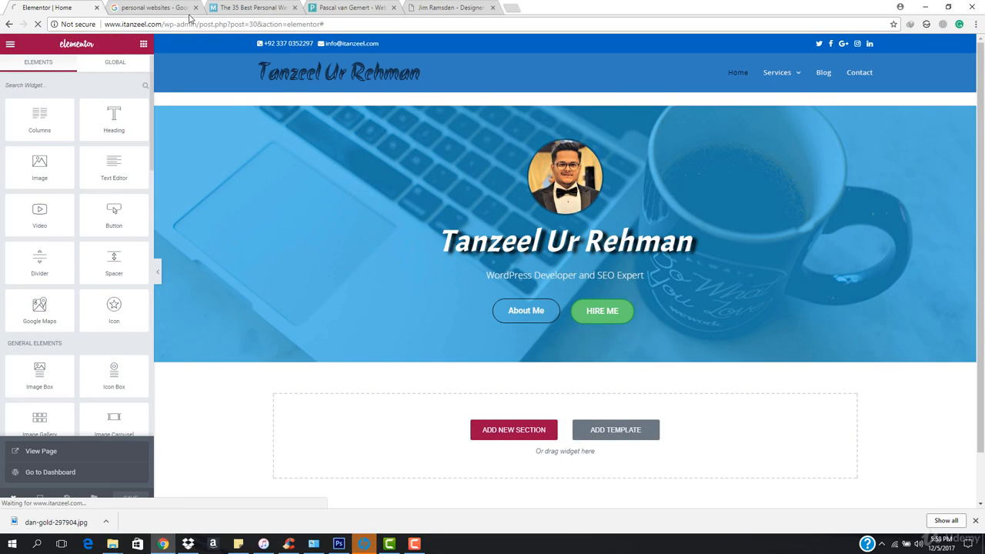
left_click(195, 8)
left_click(196, 8)
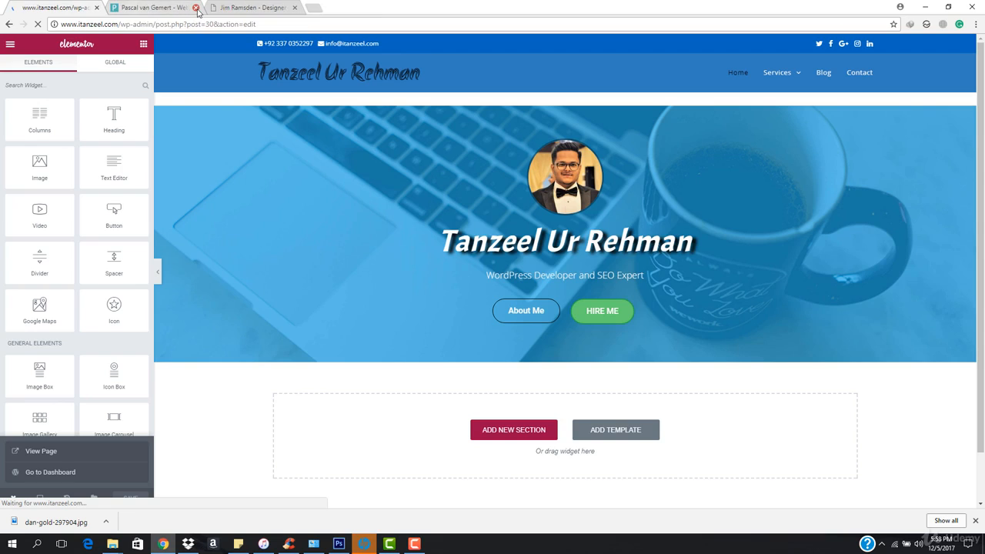
left_click(195, 8)
left_click(195, 7)
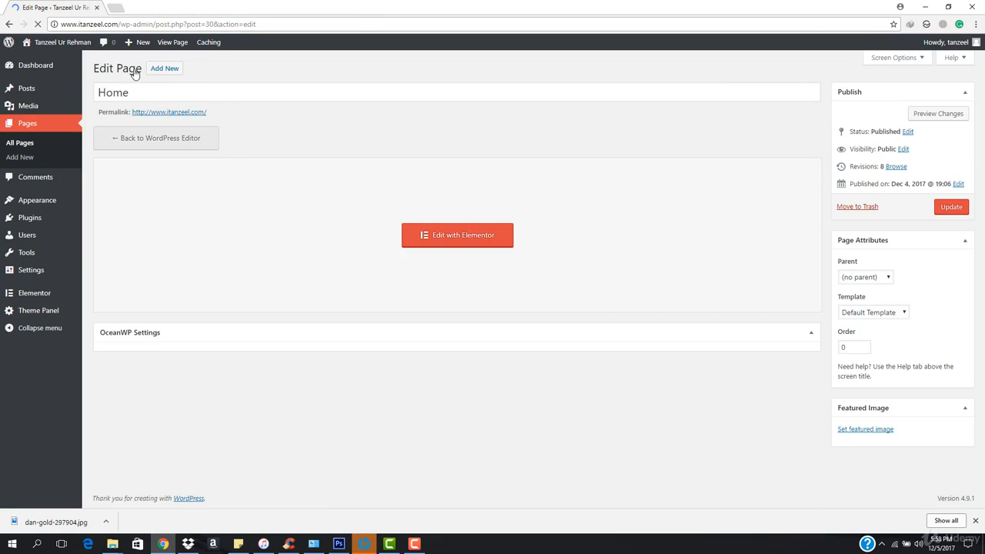
- Open the theme customizer and go to the general settings of the header
mouse_move(53, 42)
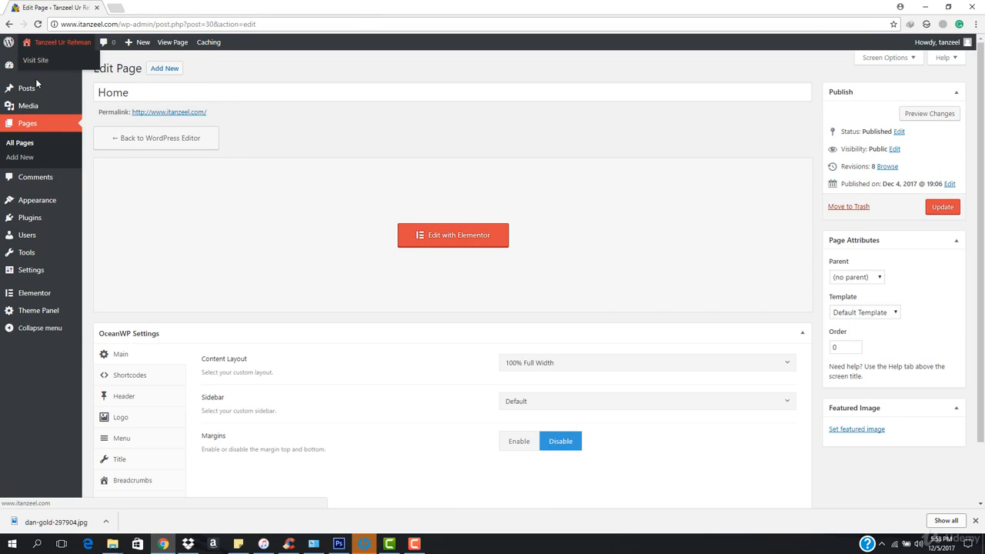
mouse_move(33, 201)
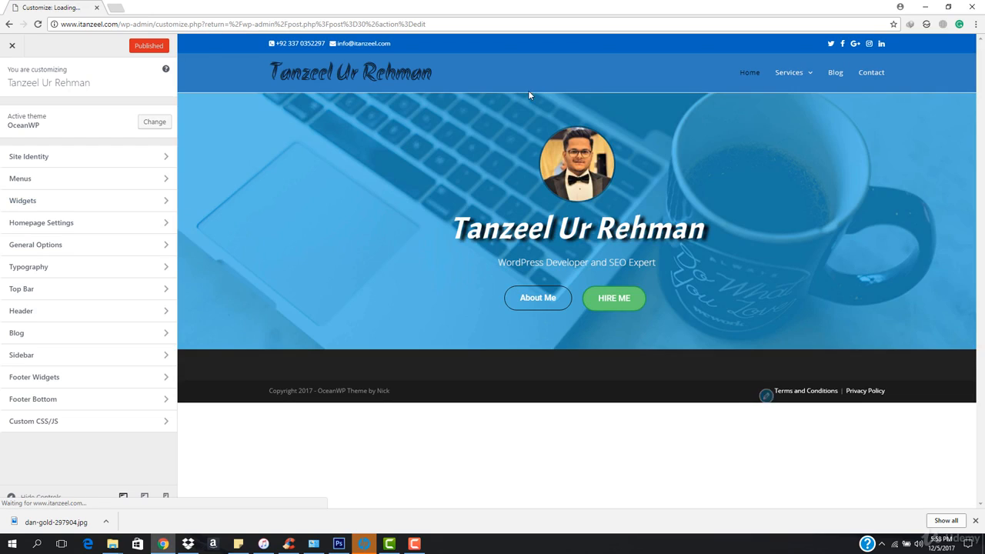
left_click(49, 311)
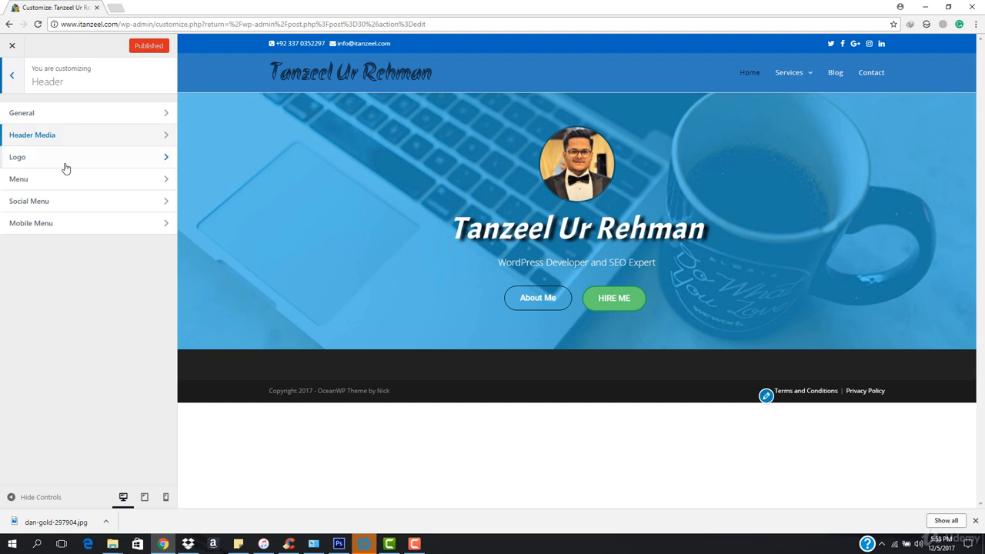
left_click(72, 121)
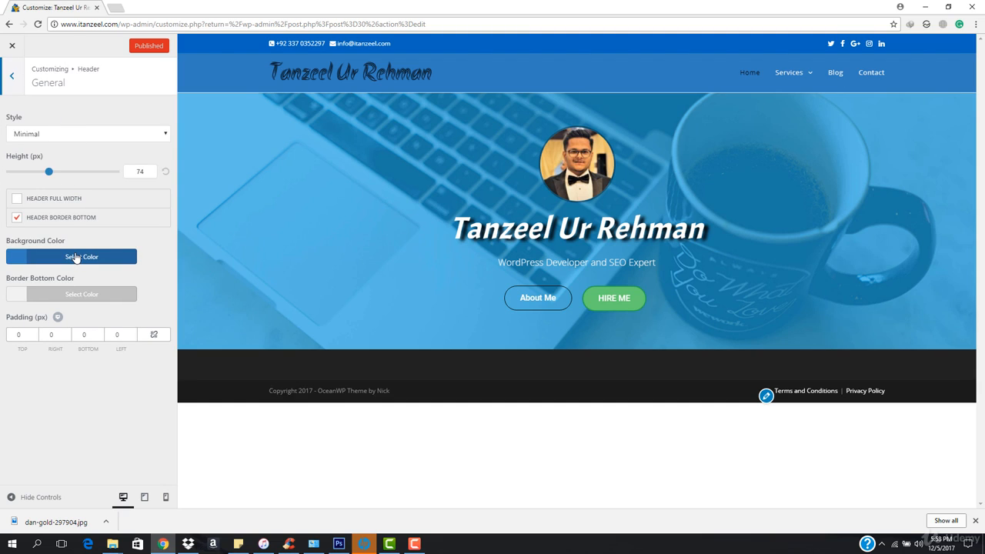
- Try grey #bfbfbf as the header's background color
left_click(75, 258)
left_click_drag(124, 320, 127, 410)
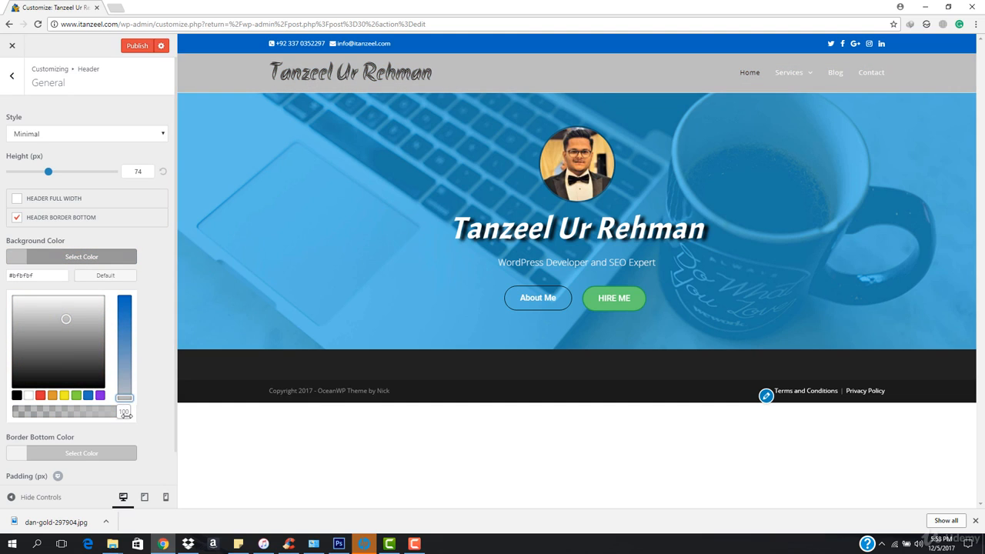
left_click(129, 367)
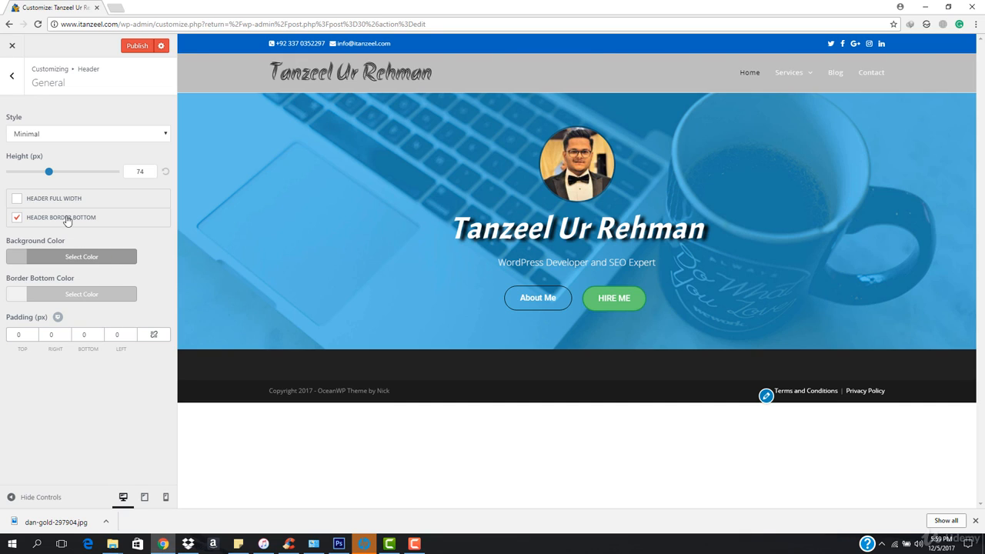
- Turn off the header's bottom border and set the header's background color to white #ffffff
left_click(18, 219)
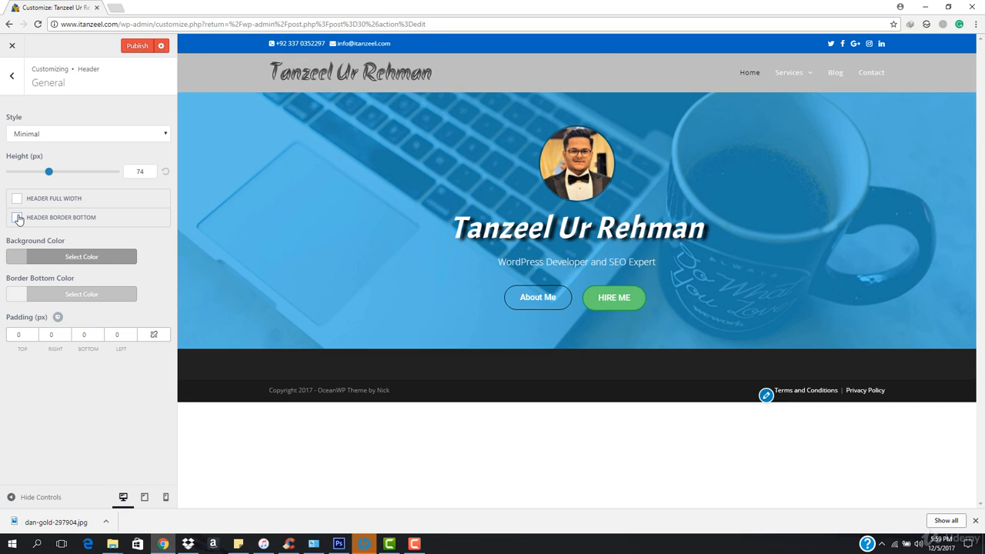
left_click(71, 260)
left_click_drag(57, 318, 11, 294)
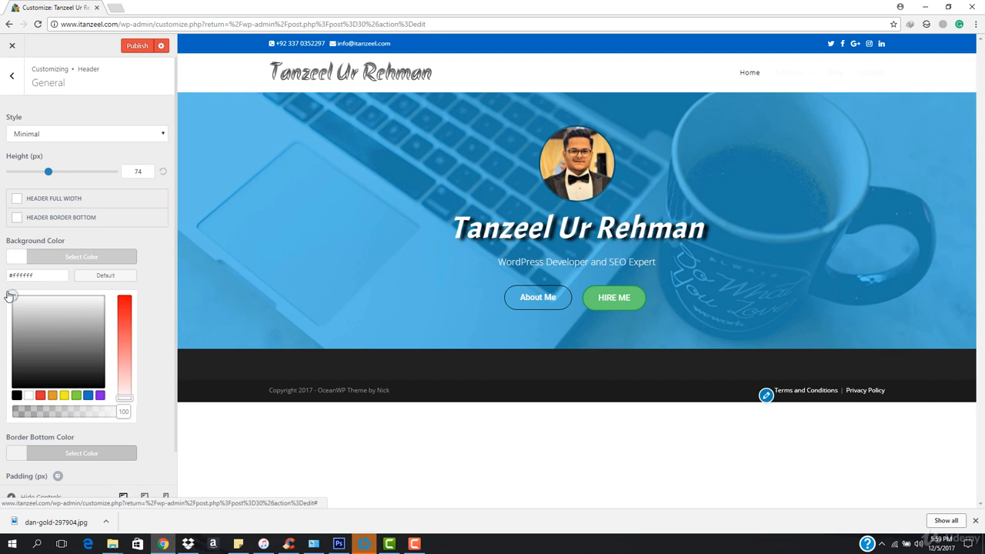
left_click(11, 294)
left_click(70, 265)
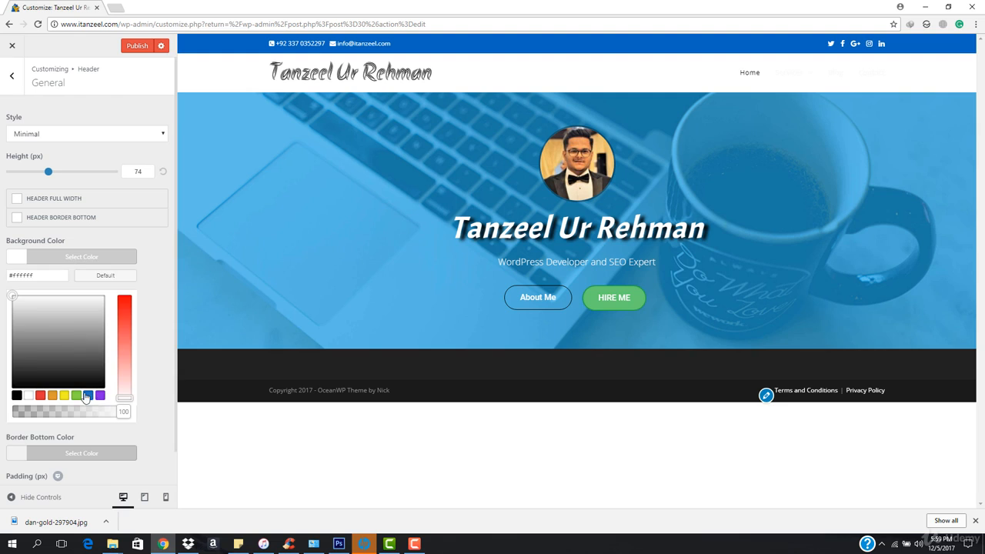
- Try a nearly transparent and a black #000000 background color on the header
left_click_drag(123, 412, 18, 410)
left_click(20, 418)
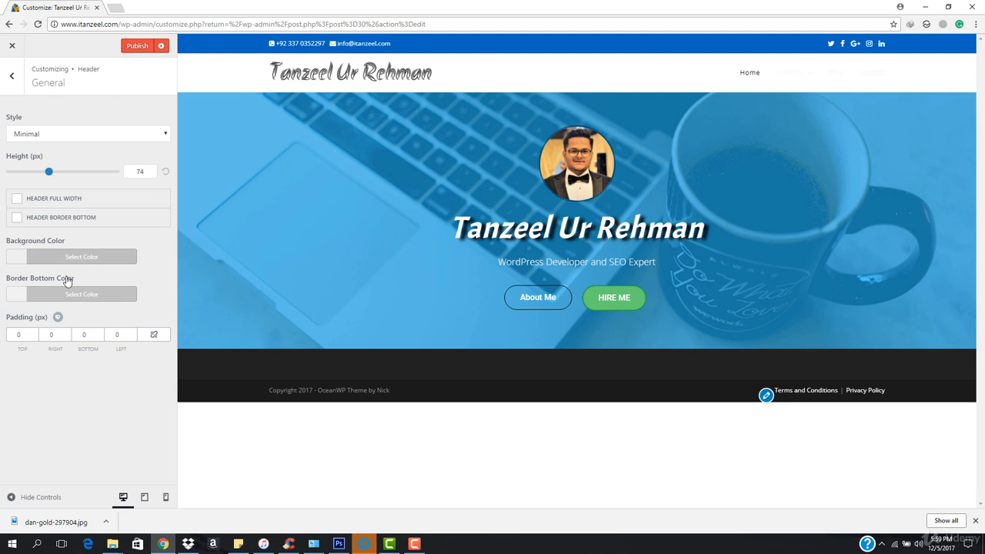
left_click(72, 258)
left_click_drag(54, 361, 18, 387)
left_click(16, 395)
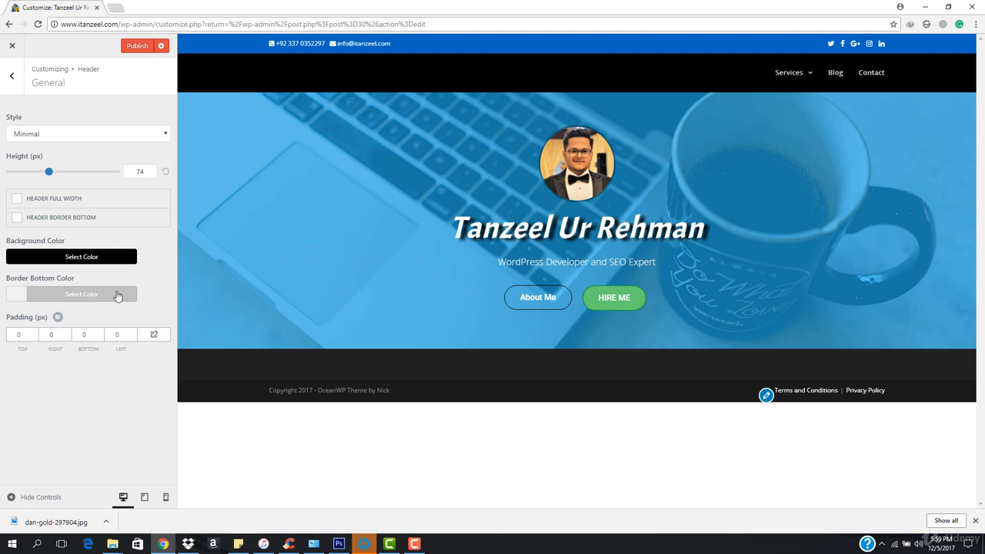
- Set the header's background to the preset blue #1e73be, shift it to a lighter blue, and check the Services submenu
left_click(91, 261)
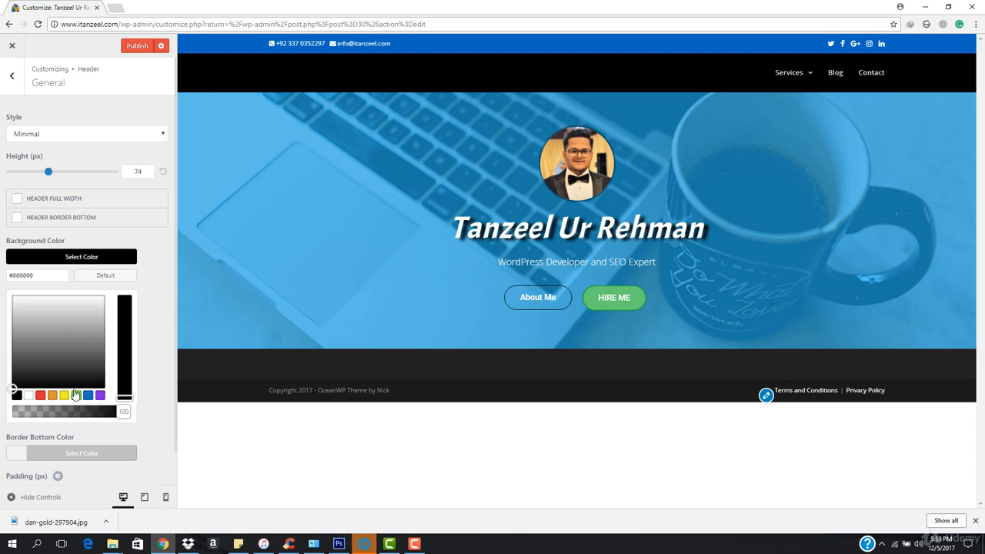
left_click(88, 395)
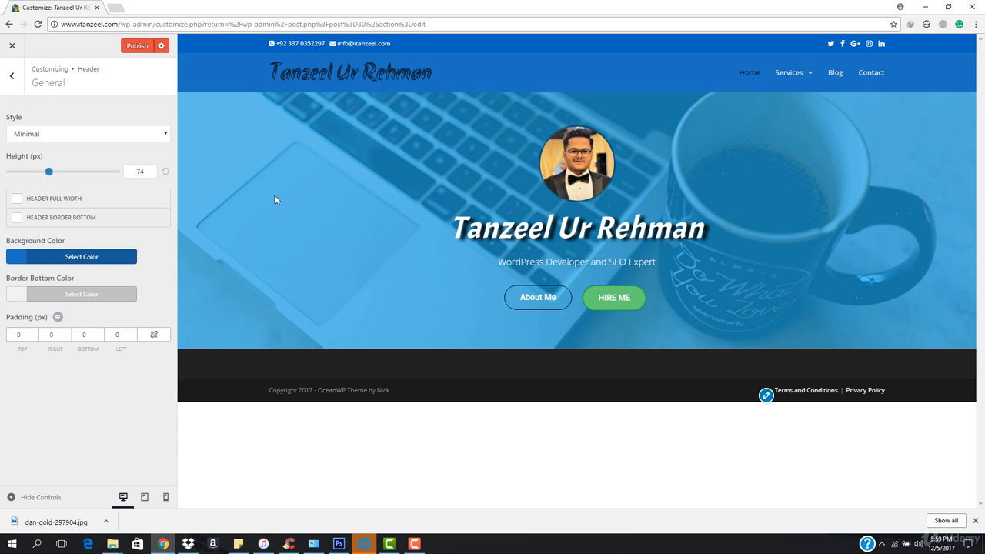
left_click(96, 262)
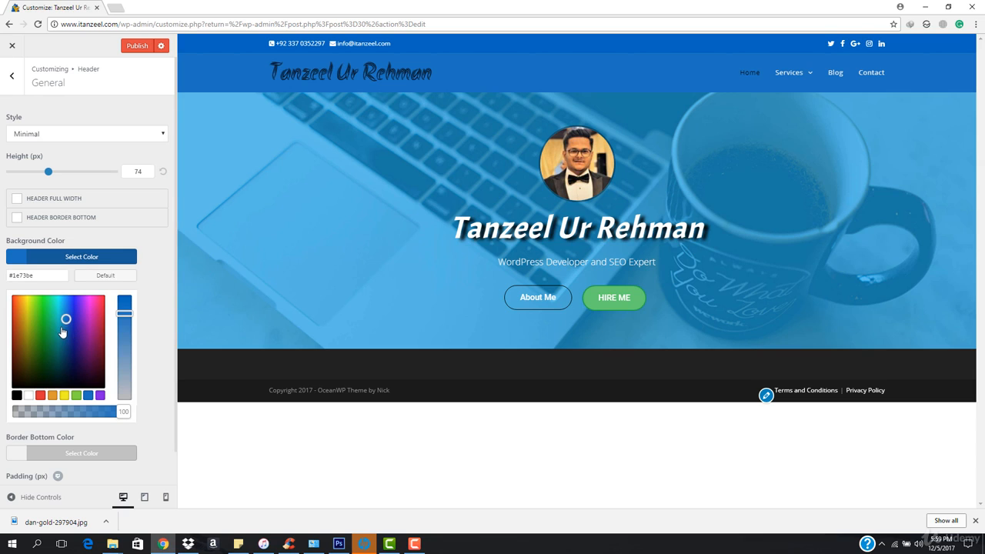
left_click_drag(66, 318, 60, 314)
left_click(111, 352)
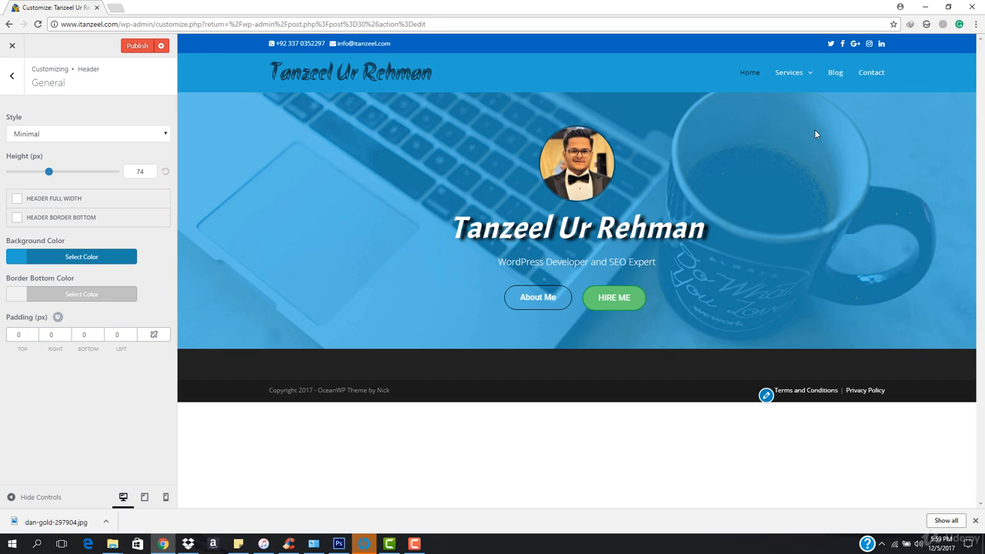
mouse_move(805, 75)
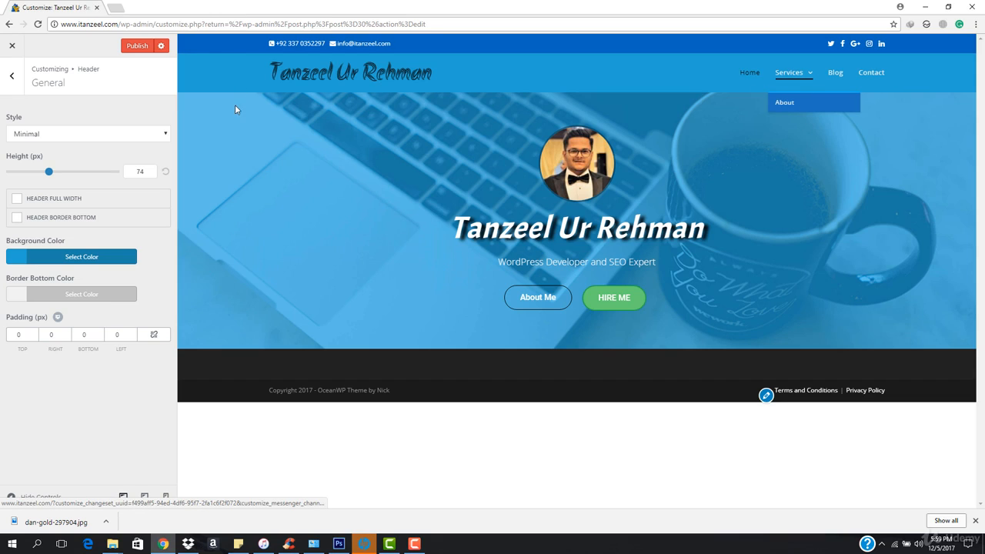
- Change the header style from Minimal to Transparent and publish the customization
left_click(106, 134)
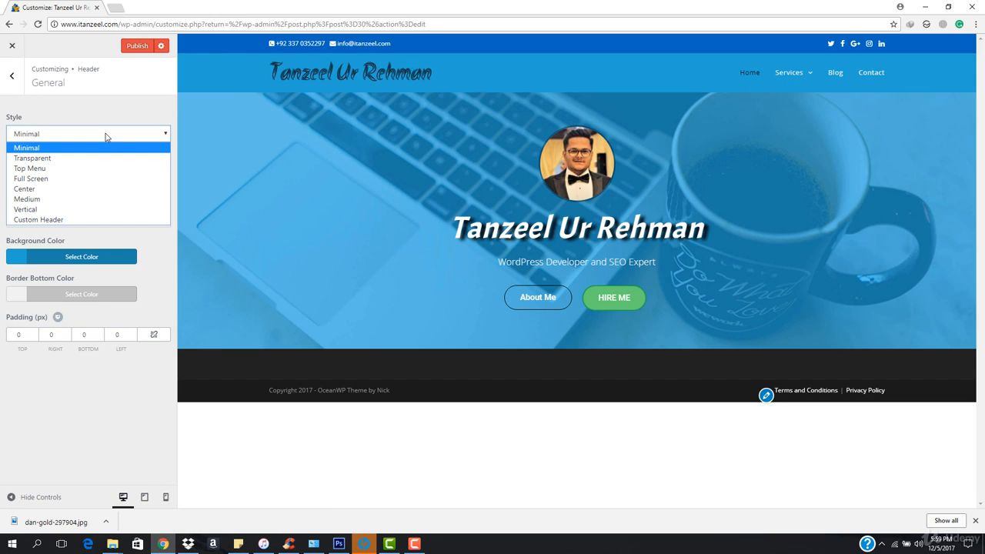
left_click(91, 160)
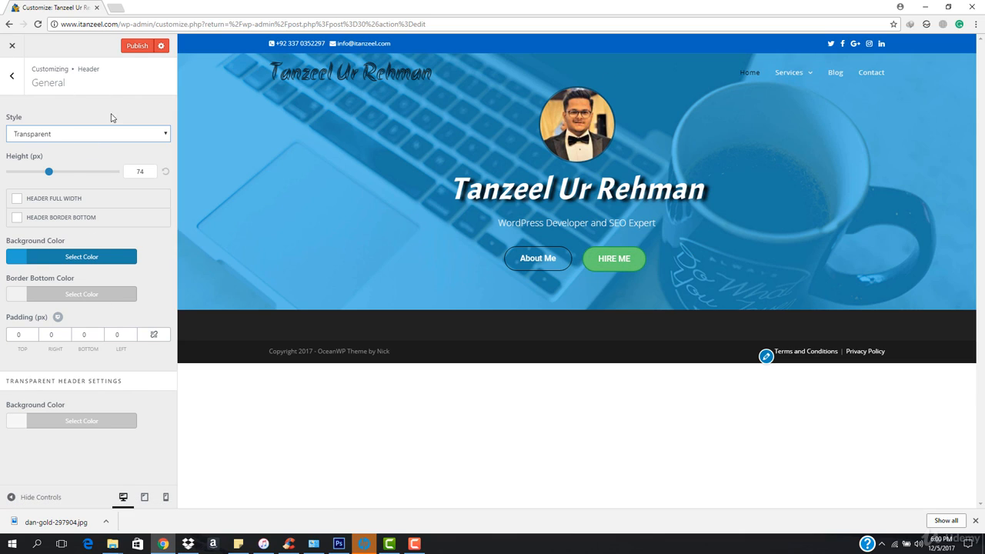
left_click(137, 46)
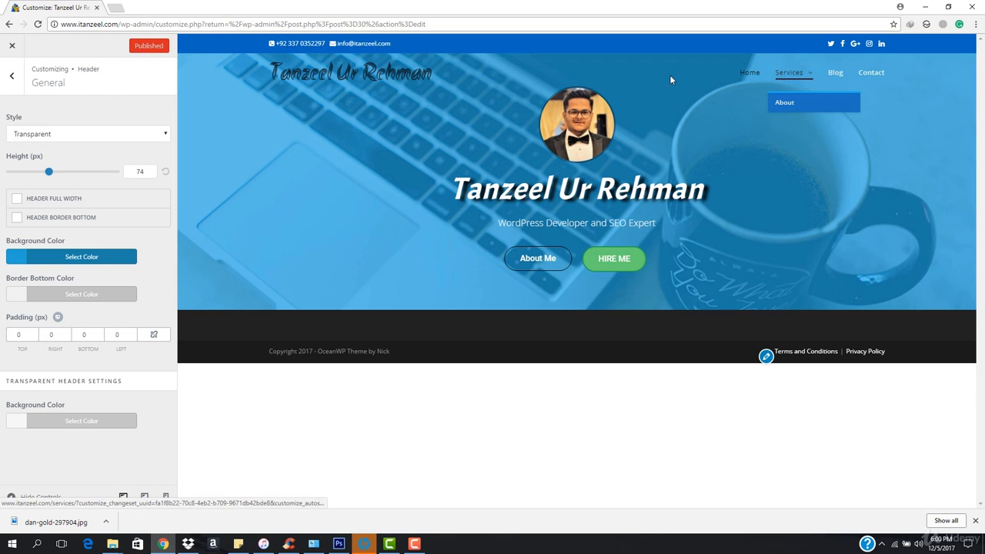
- Load the live website in a new tab and check the transparent header on the home and contact pages
left_click(114, 8)
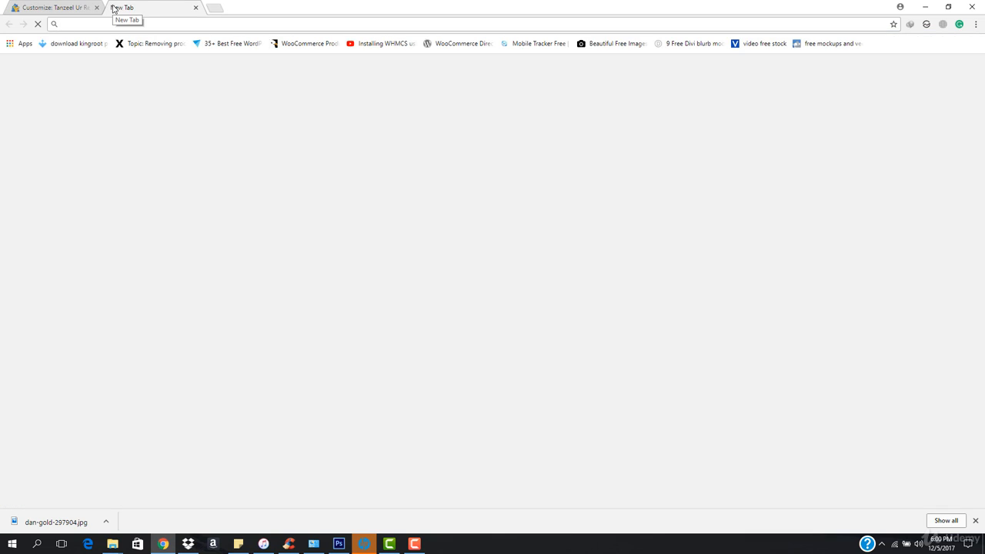
type("it")
key("Return")
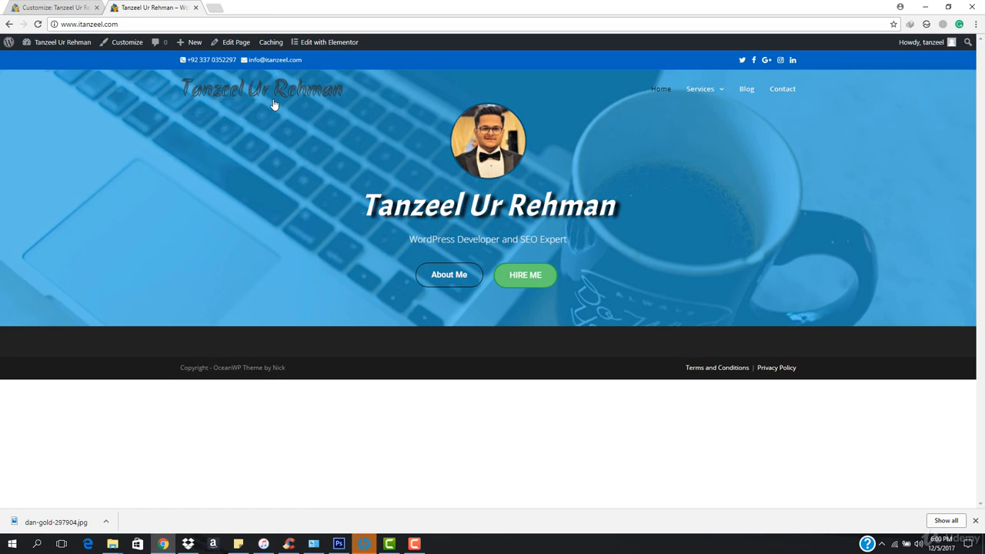
left_click(776, 98)
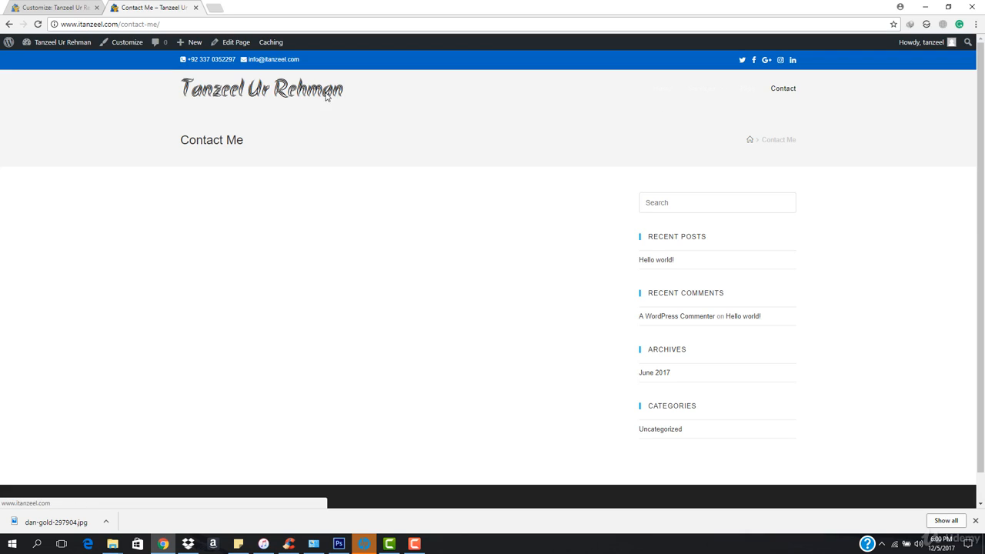
left_click(261, 96)
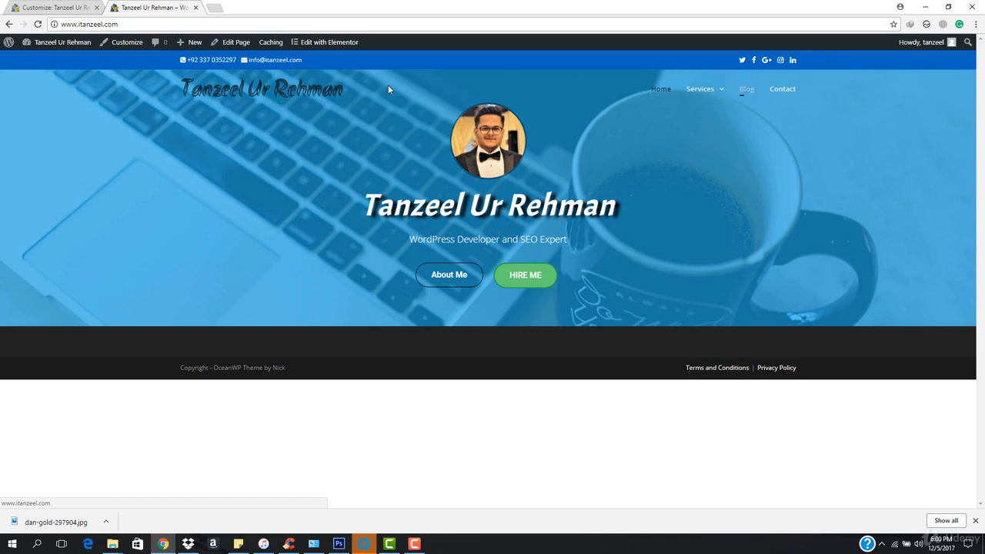
- Return to the customizer and review the header's Menu settings, including the template choices, main styling, dropdown styling and search icon options
left_click(65, 6)
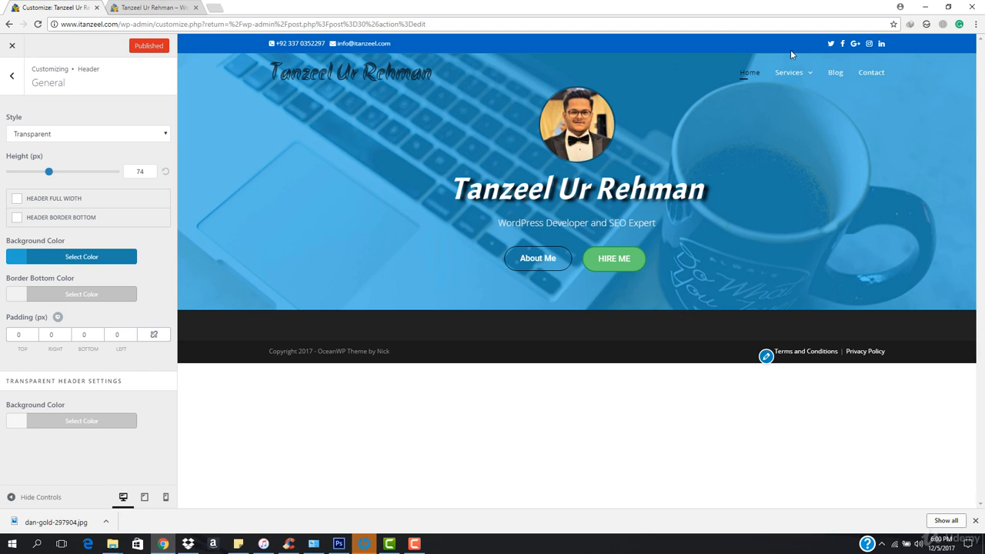
left_click(12, 76)
left_click(24, 188)
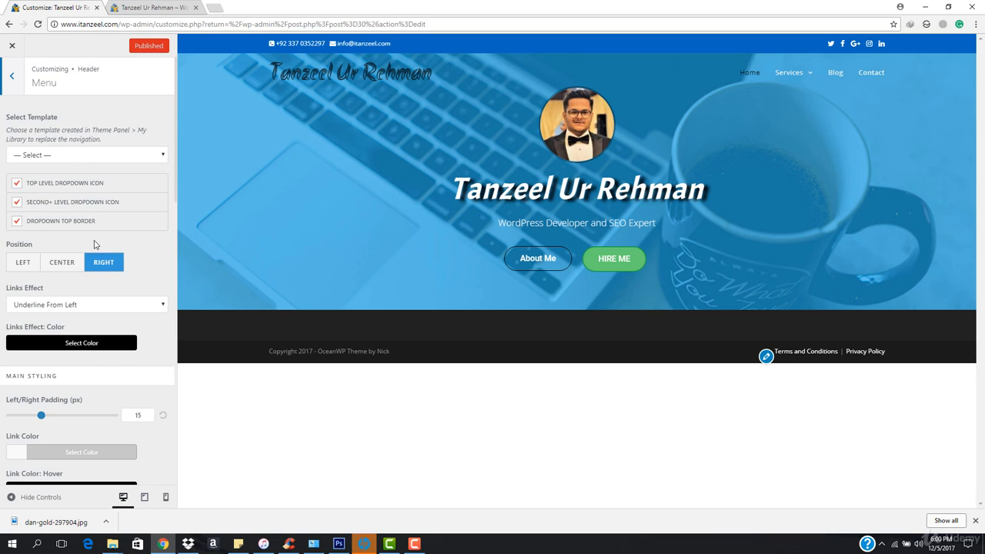
scroll(75, 312, "down", 2)
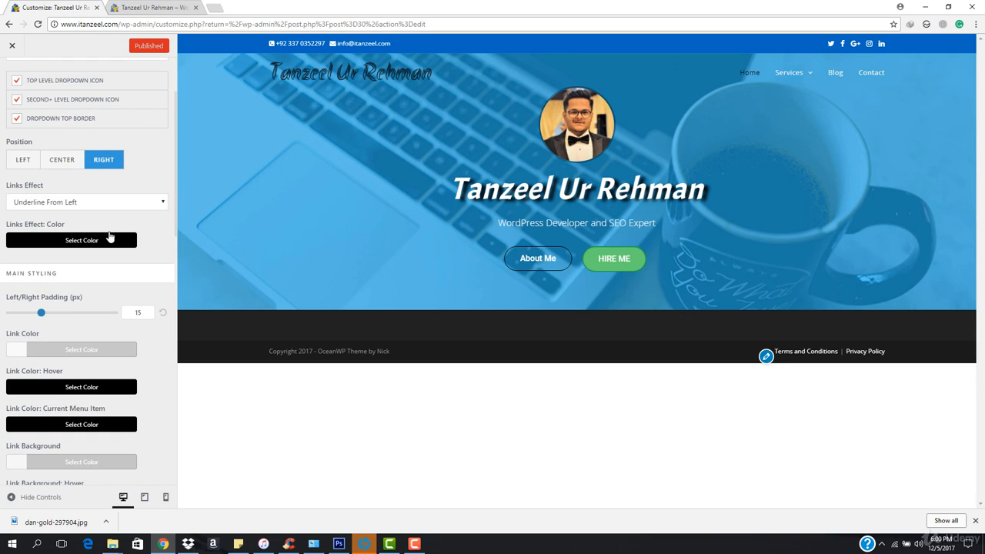
scroll(61, 263, "down", 2)
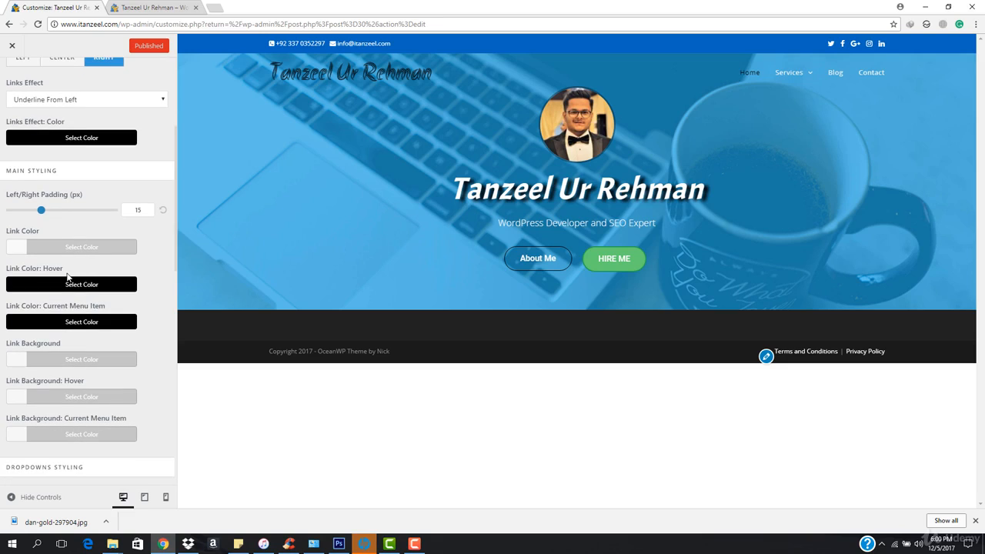
scroll(65, 215, "down", 10)
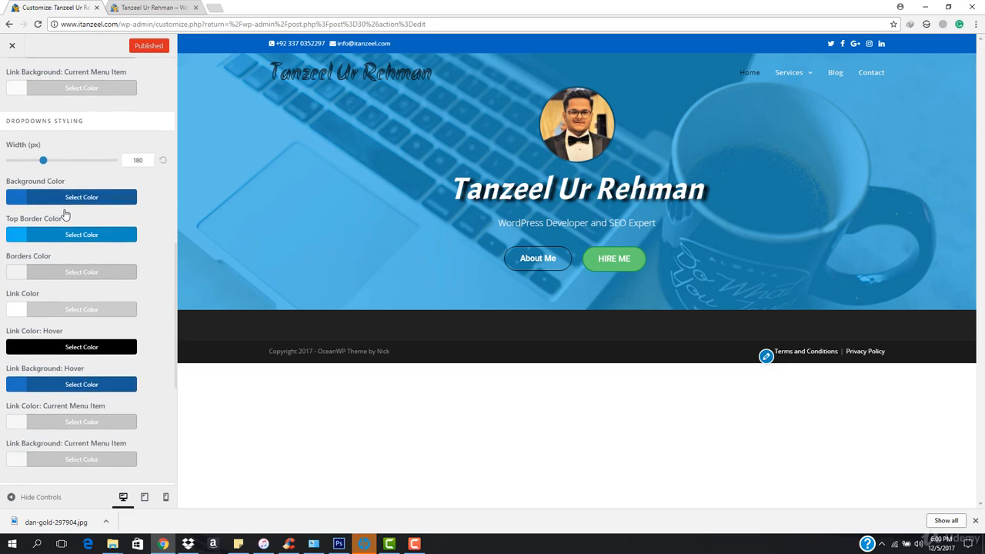
scroll(65, 215, "down", 3)
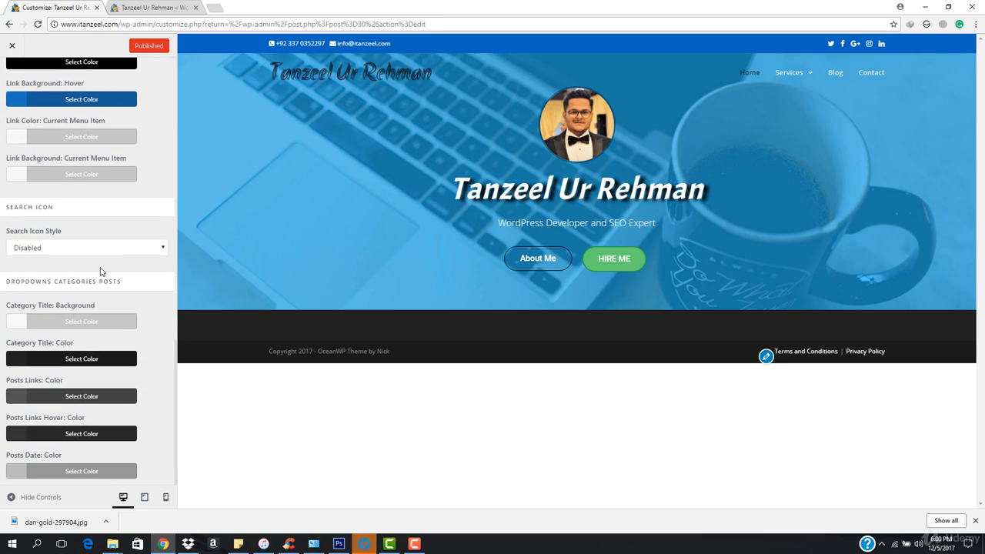
scroll(100, 271, "up", 15)
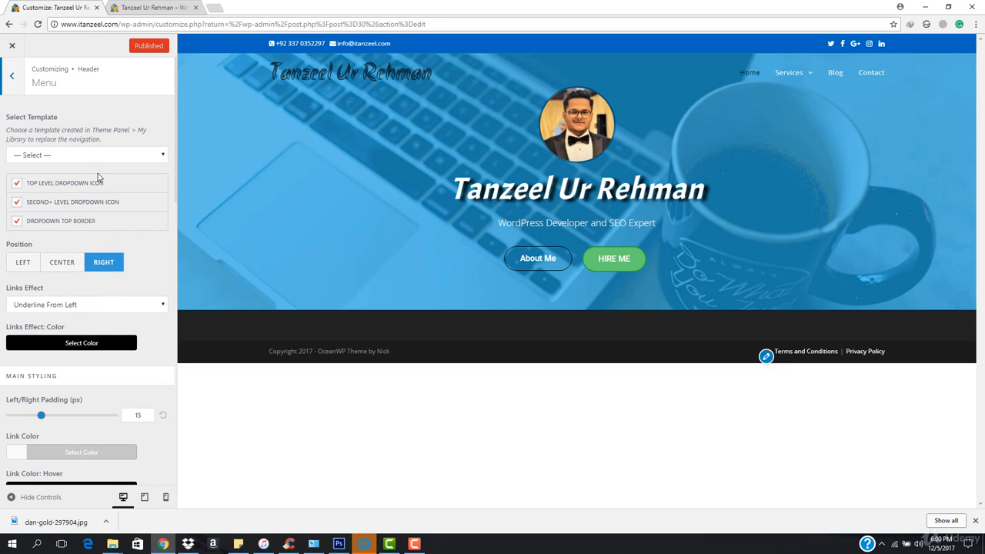
left_click(99, 155)
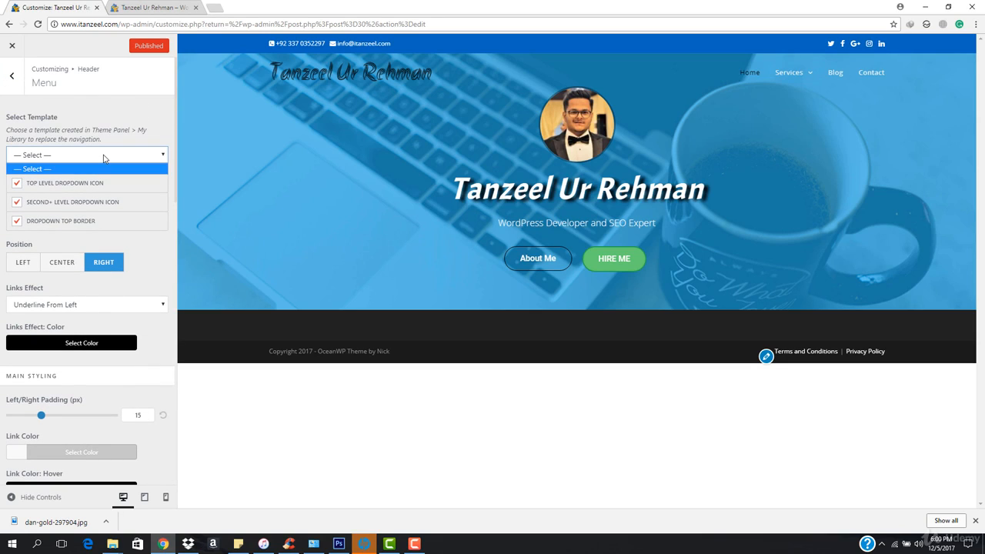
left_click(97, 211)
- Try the Overline & Fixed Underline, X Marks The Spot, Circular Reveal and Backlighting effects on the menu links
left_click(87, 305)
left_click(77, 362)
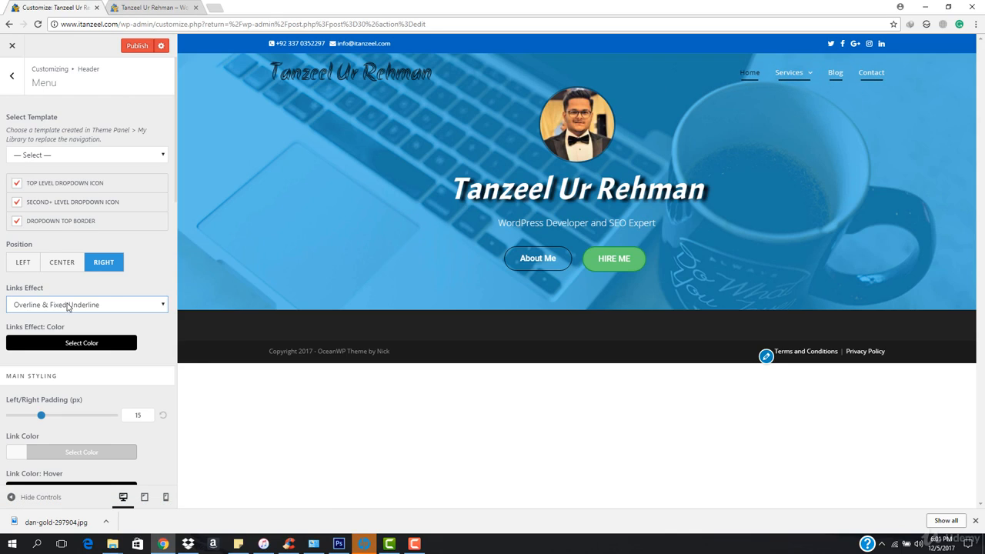
left_click(102, 305)
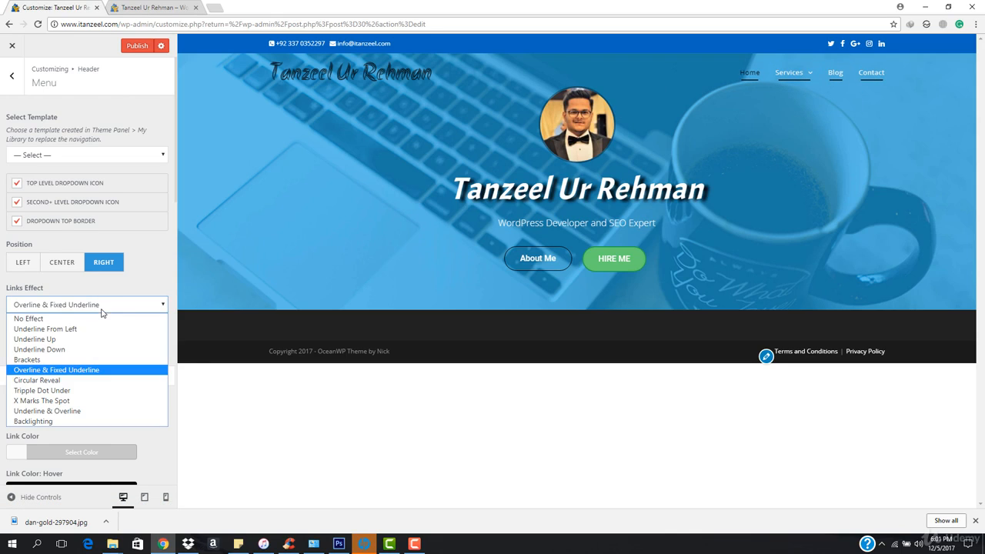
left_click(87, 401)
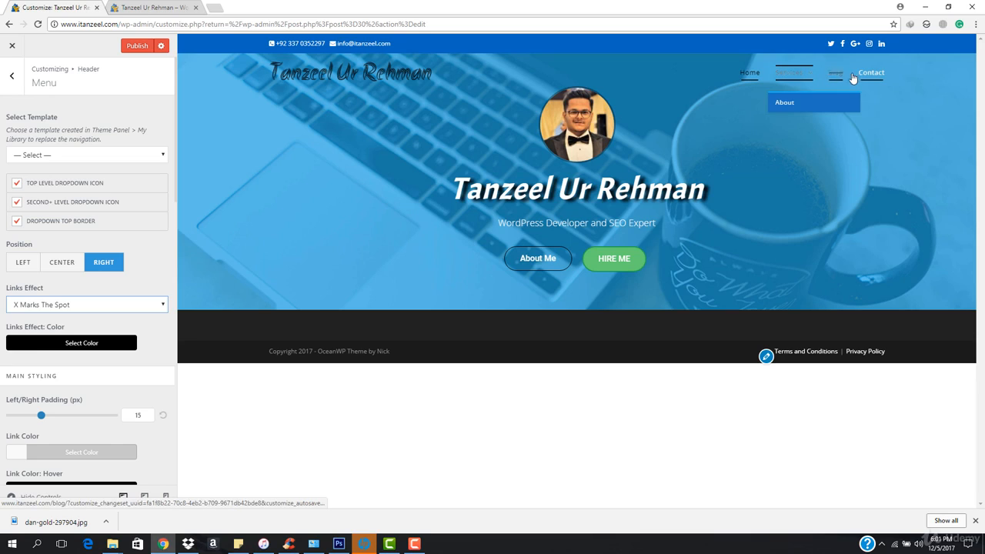
left_click(115, 305)
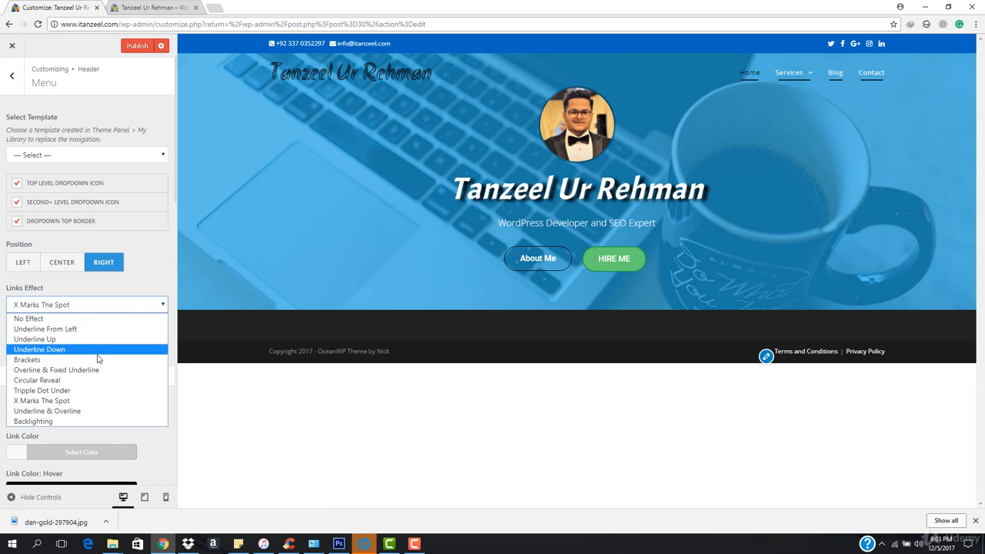
left_click(93, 382)
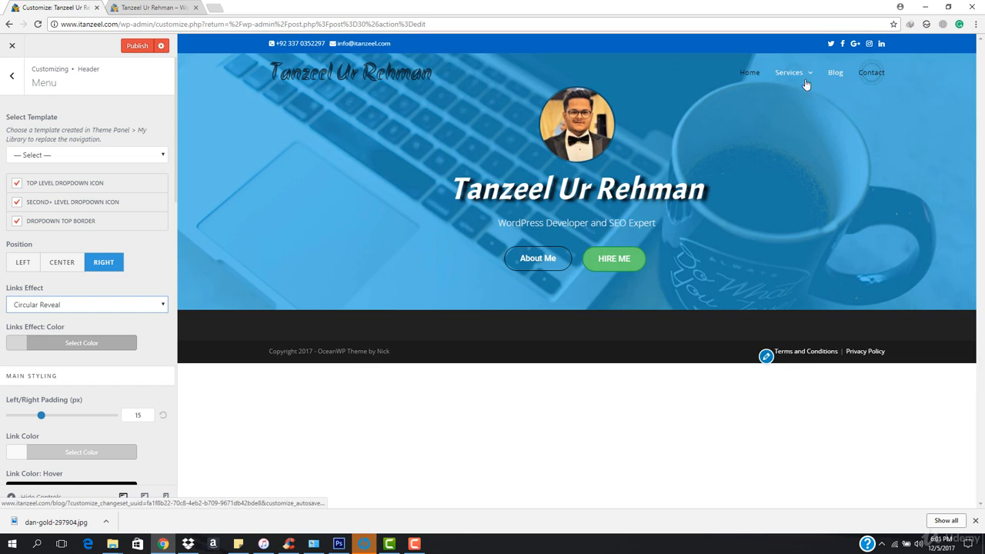
left_click(96, 306)
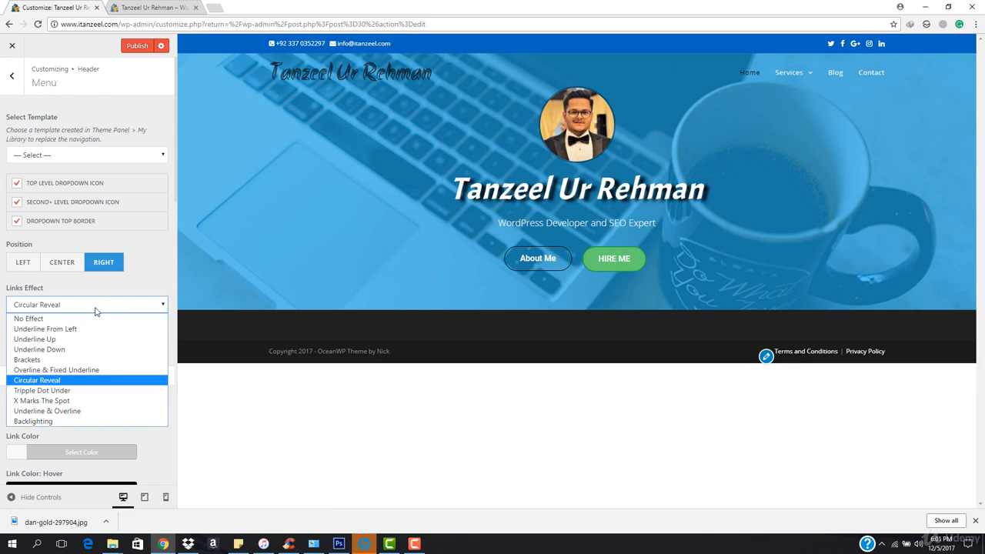
left_click(61, 421)
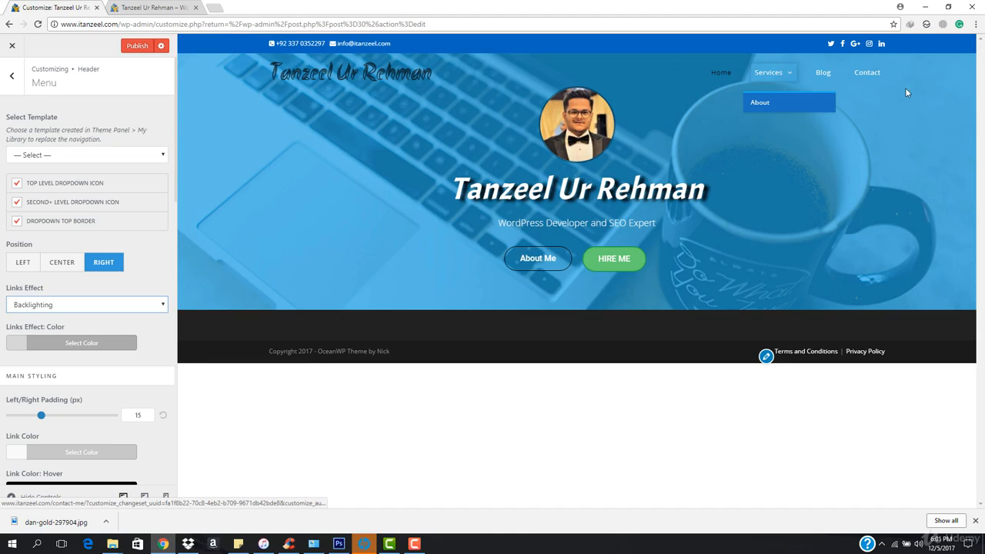
- Set the menu's links effect to Tripple Dot Under and check it on the Services item in the preview
left_click(158, 305)
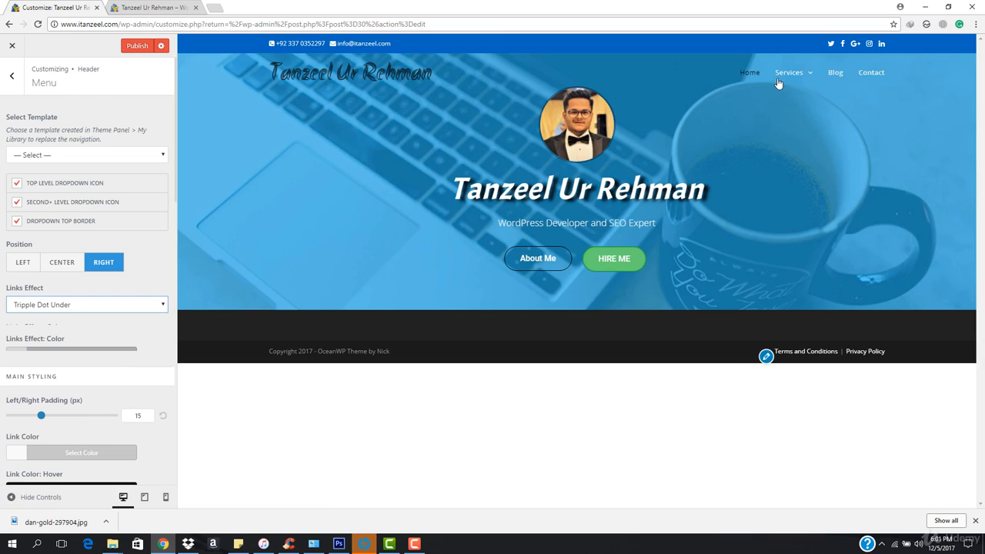
mouse_move(803, 77)
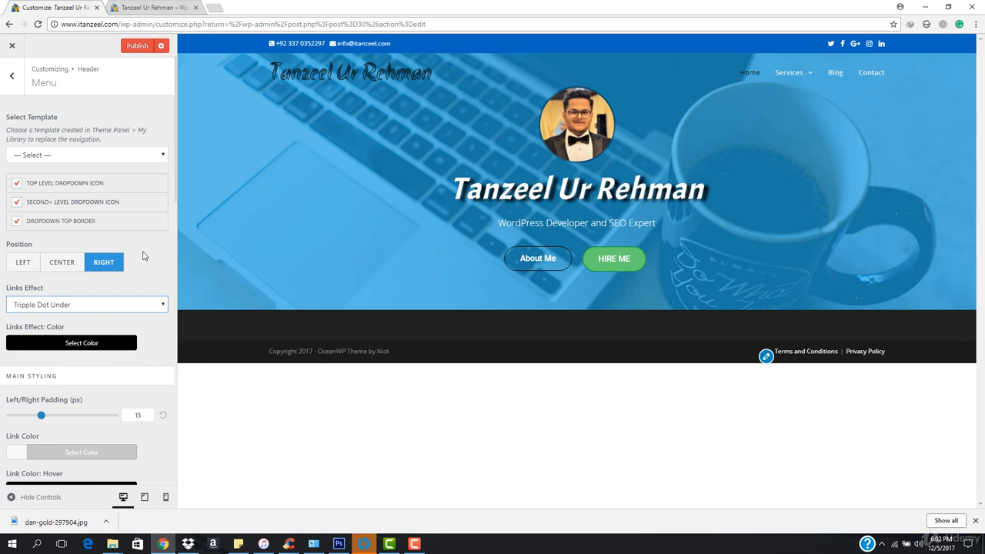
scroll(86, 296, "down", 3)
scroll(97, 345, "up", 2)
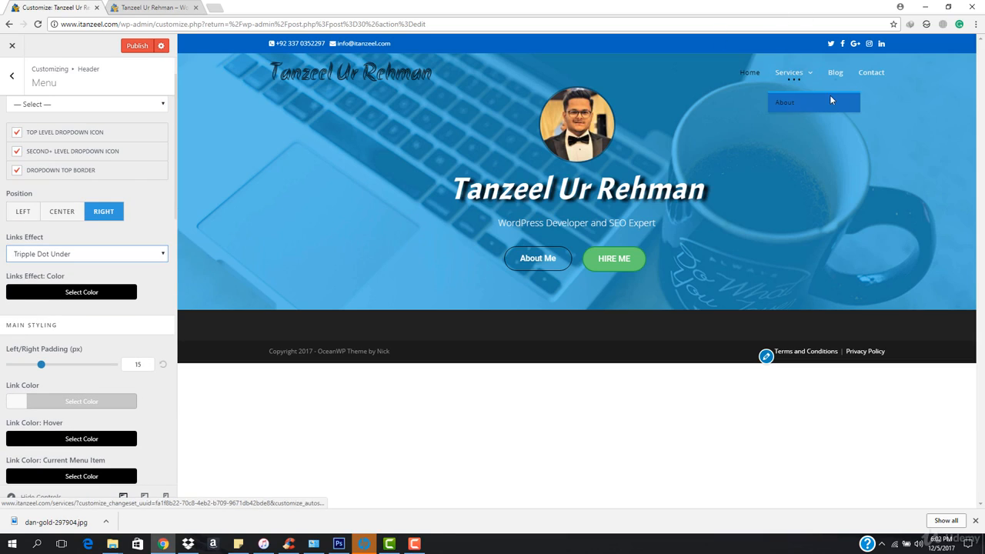
- Make the menu dropdown's background color fully transparent by lowering its opacity to 0
scroll(97, 354, "down", 5)
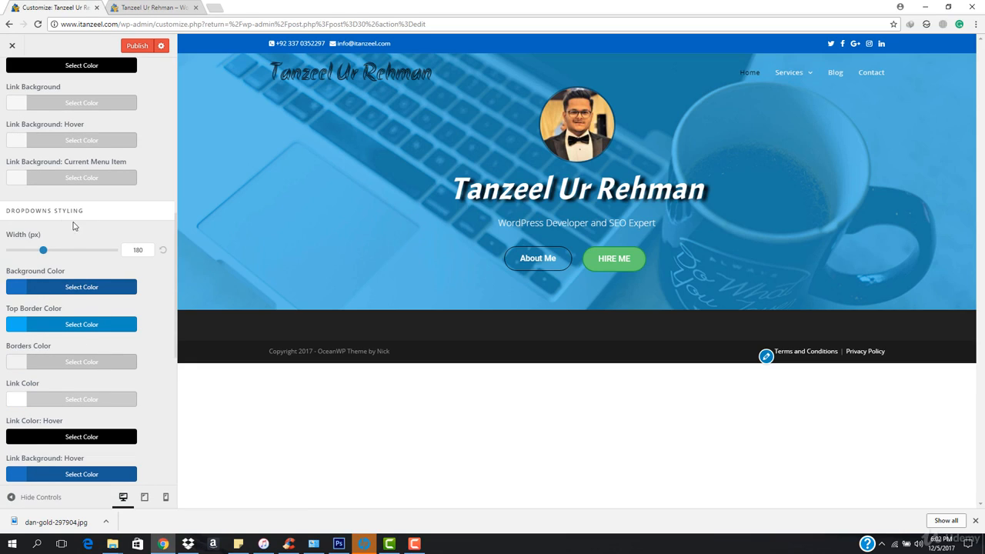
left_click(60, 288)
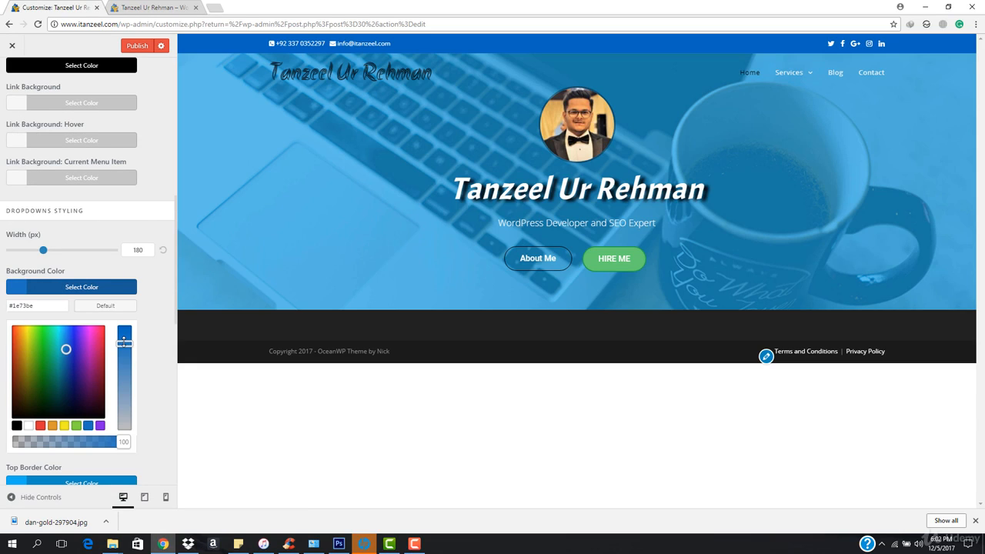
left_click_drag(122, 444, 5, 444)
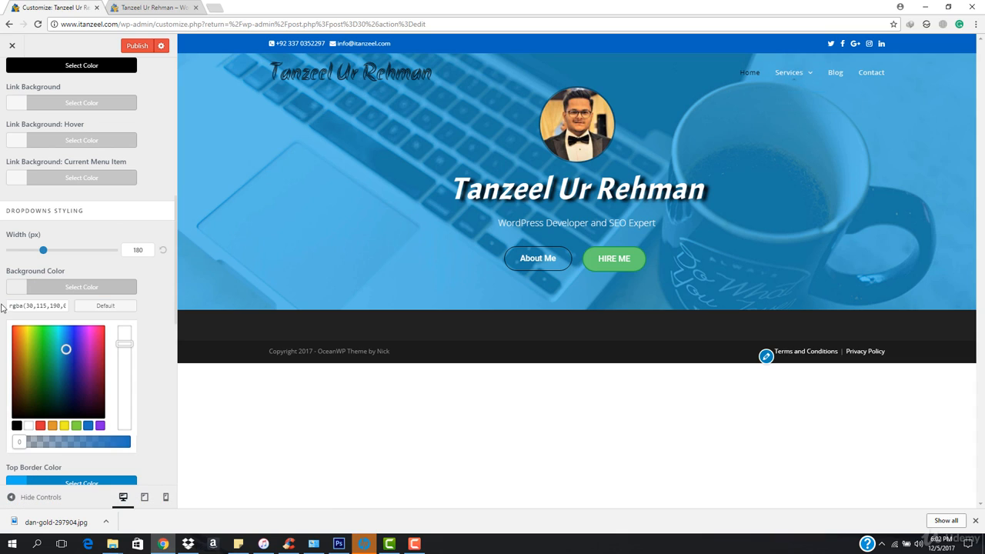
left_click(71, 288)
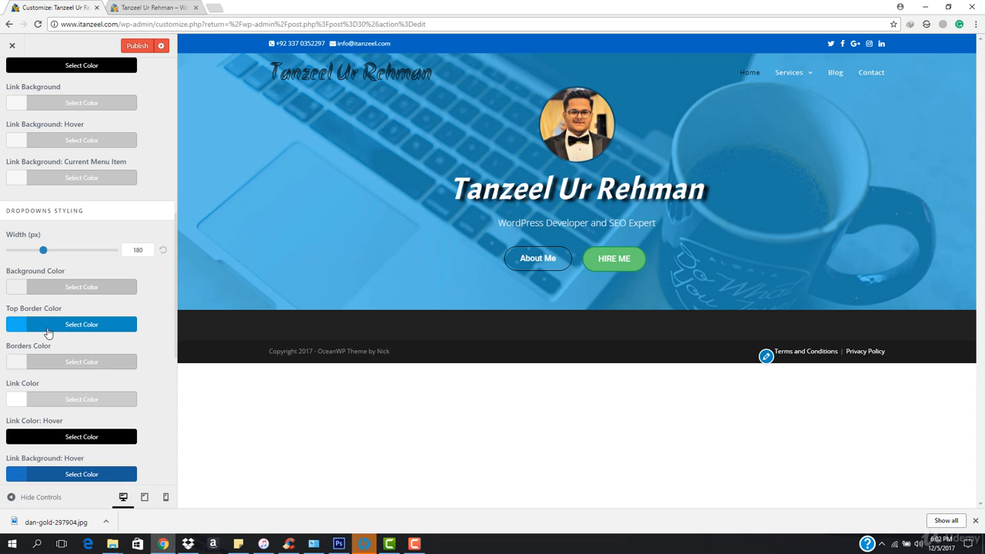
- Set the menu dropdown's top border color to the blue #137aef and publish the customization
left_click(35, 329)
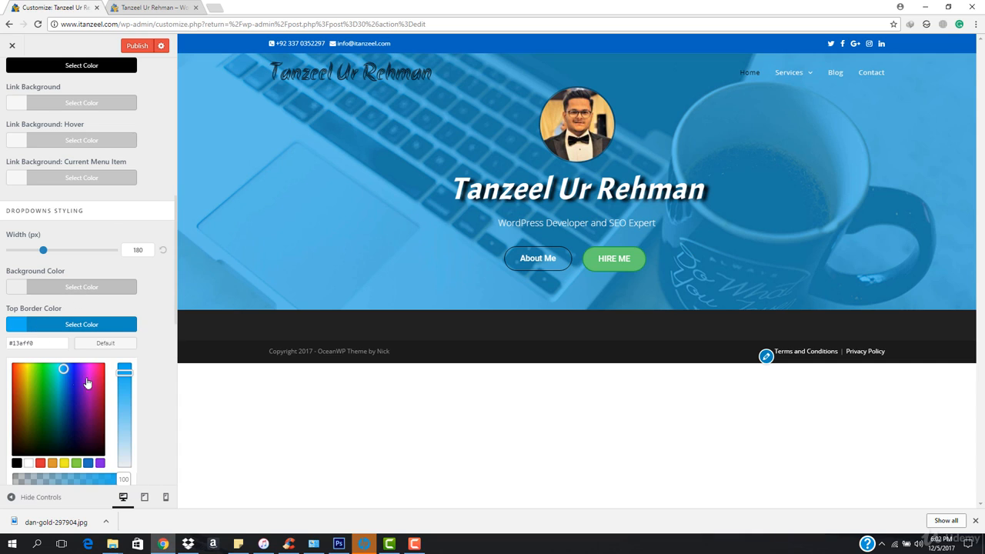
left_click(66, 369)
left_click_drag(67, 369, 68, 369)
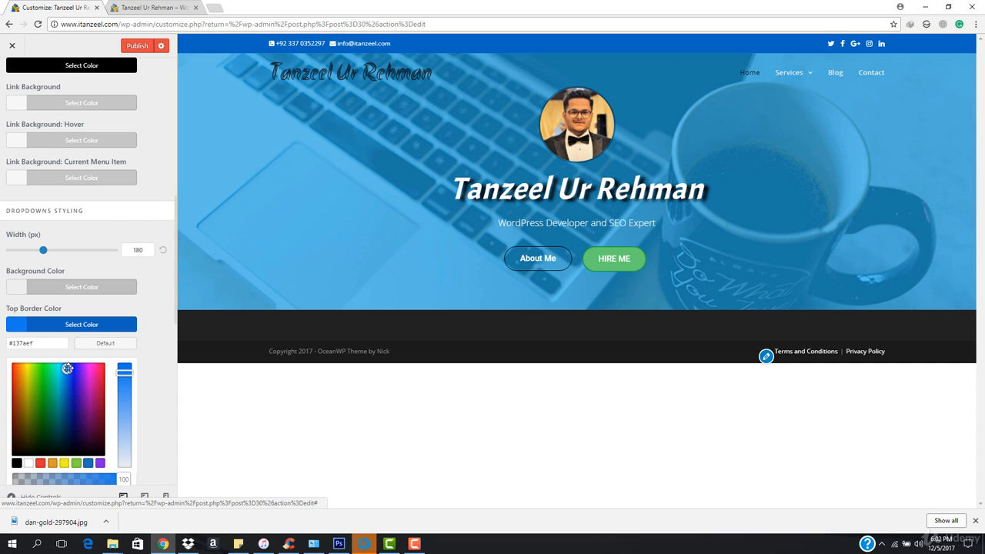
mouse_move(804, 73)
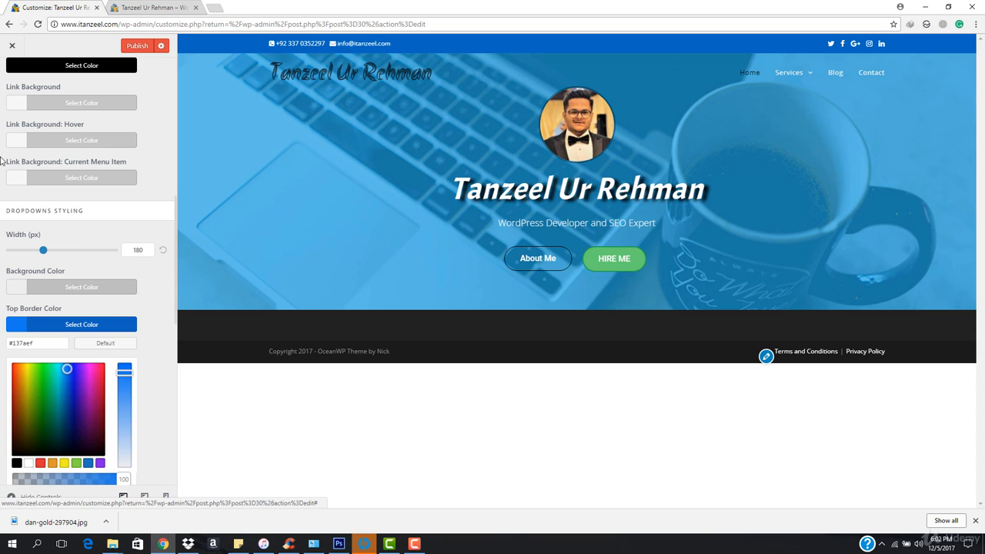
left_click(128, 49)
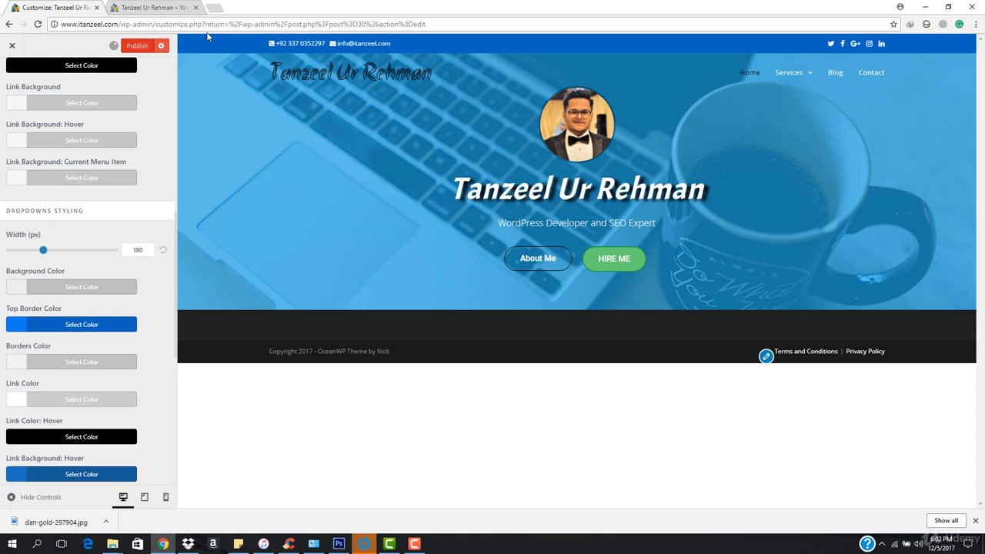
- Reload the live website, check the menu link effect and Services submenu, and compare the page with the customizer preview
left_click(183, 9)
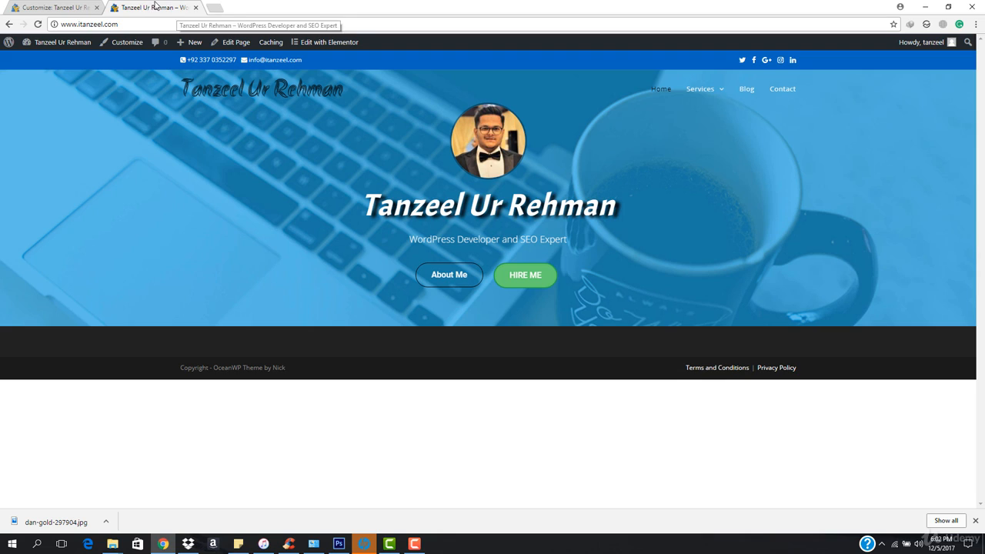
left_click(175, 24)
key("Return")
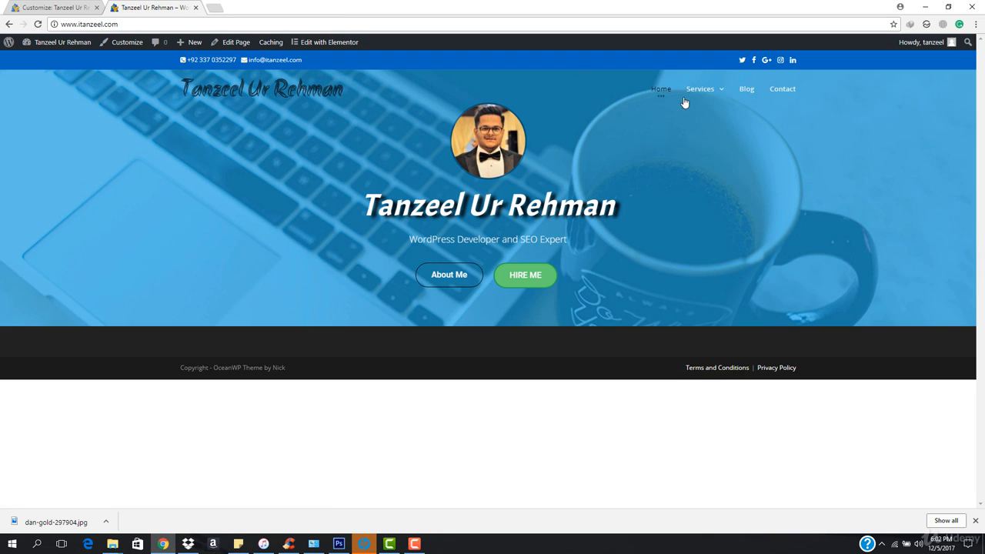
mouse_move(702, 92)
left_click(34, 6)
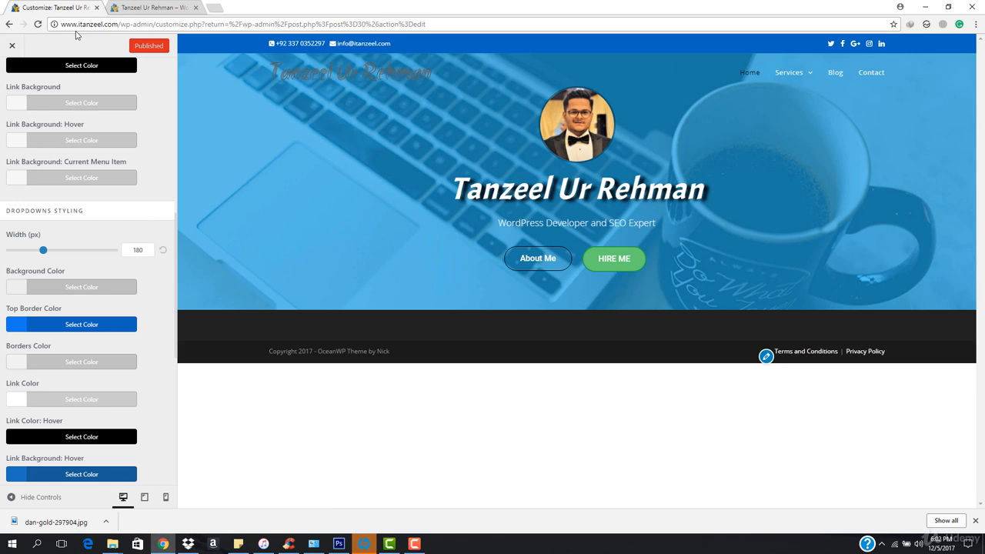
left_click(139, 7)
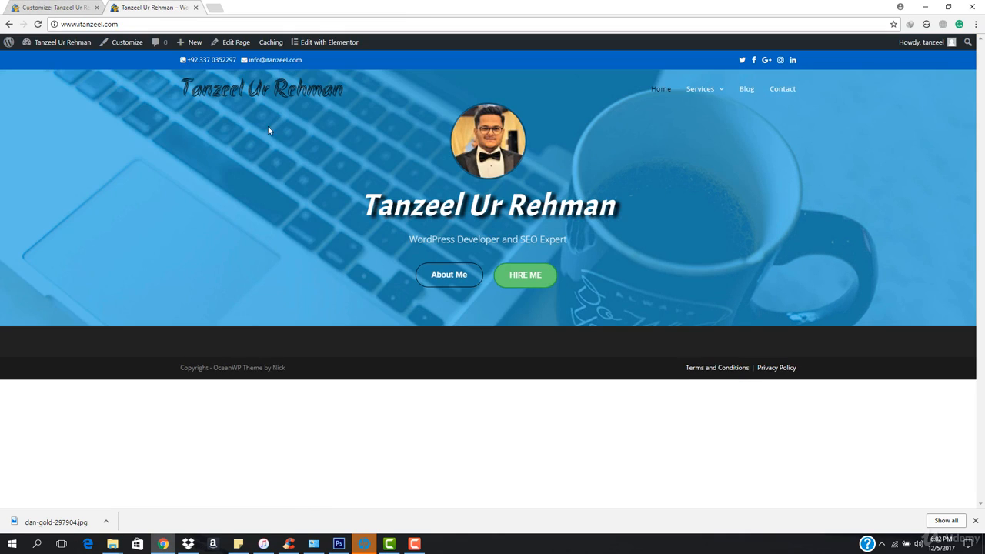
left_click(49, 7)
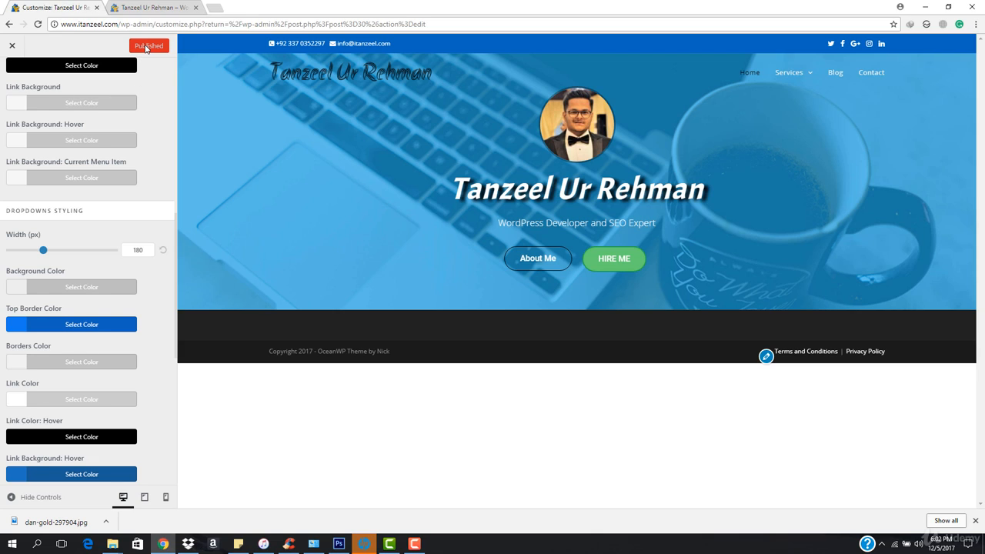
- Close the customizer and open the home page's hero section for editing in Elementor
left_click(97, 8)
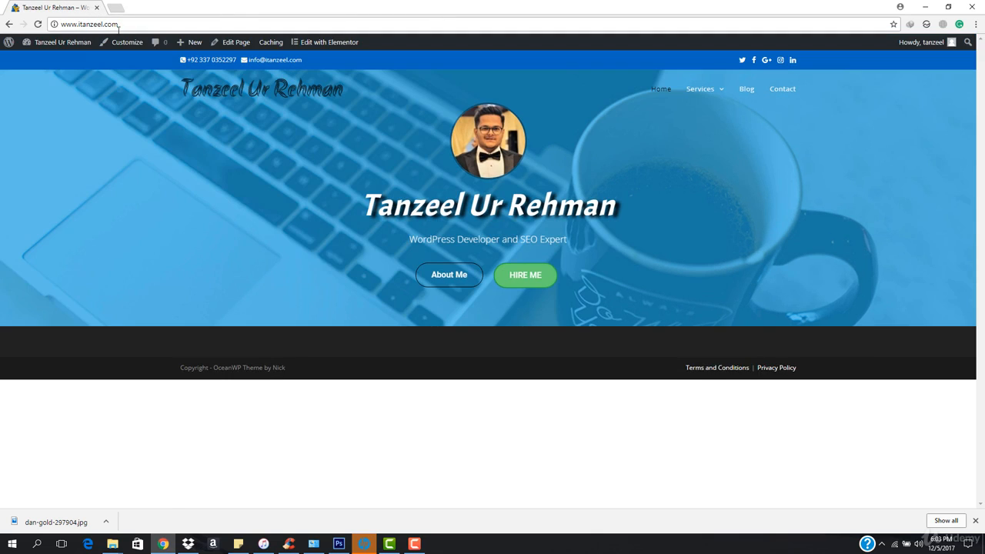
left_click(335, 44)
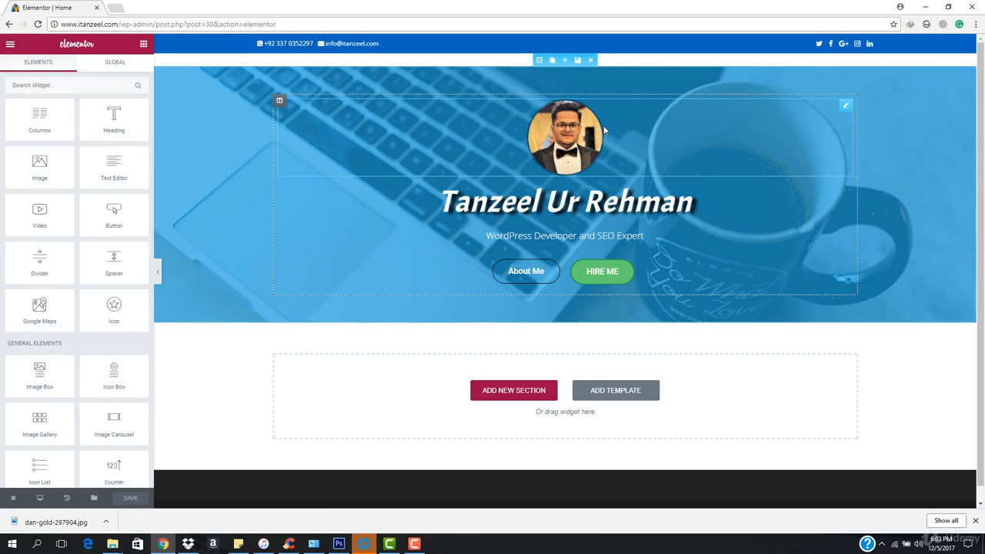
left_click(539, 62)
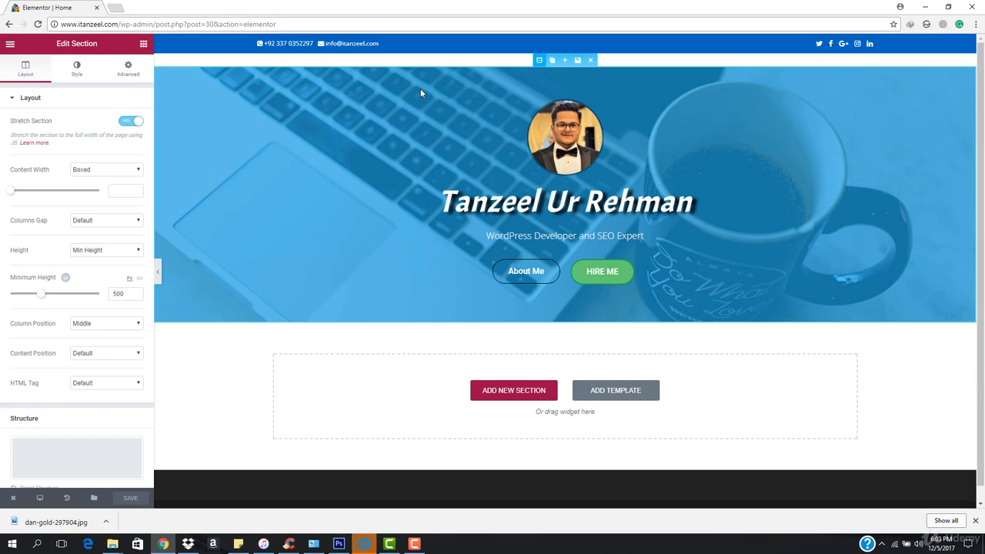
- Keep the hero section's height mode at Min Height and set its minimum height to 600 px
left_click(96, 254)
left_click(75, 279)
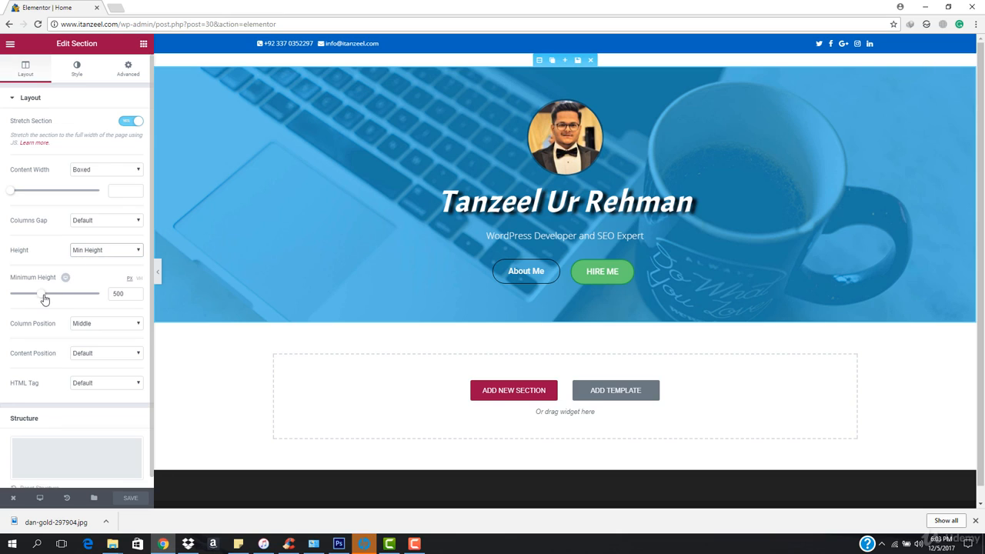
left_click_drag(44, 300, 52, 298)
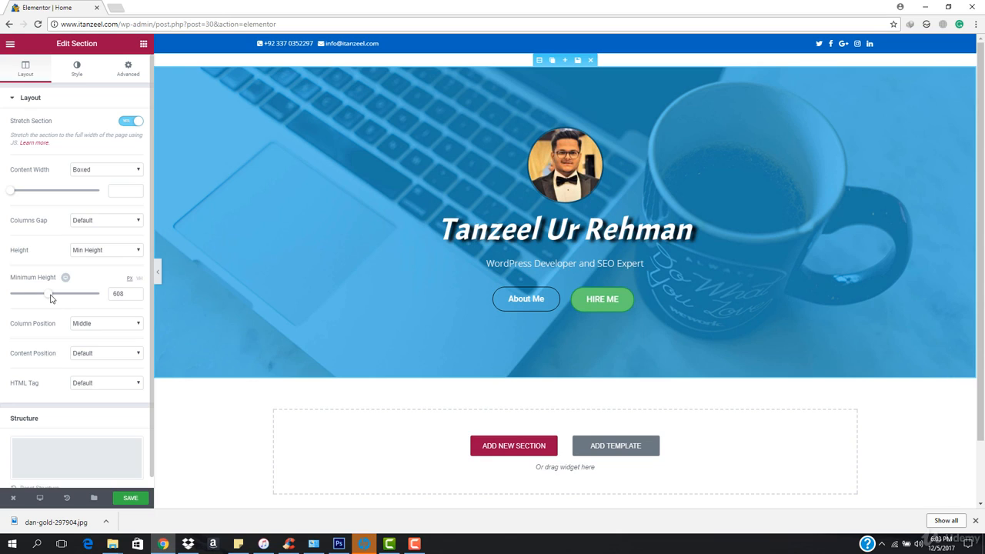
left_click(121, 296)
key("BackSpace")
type("0")
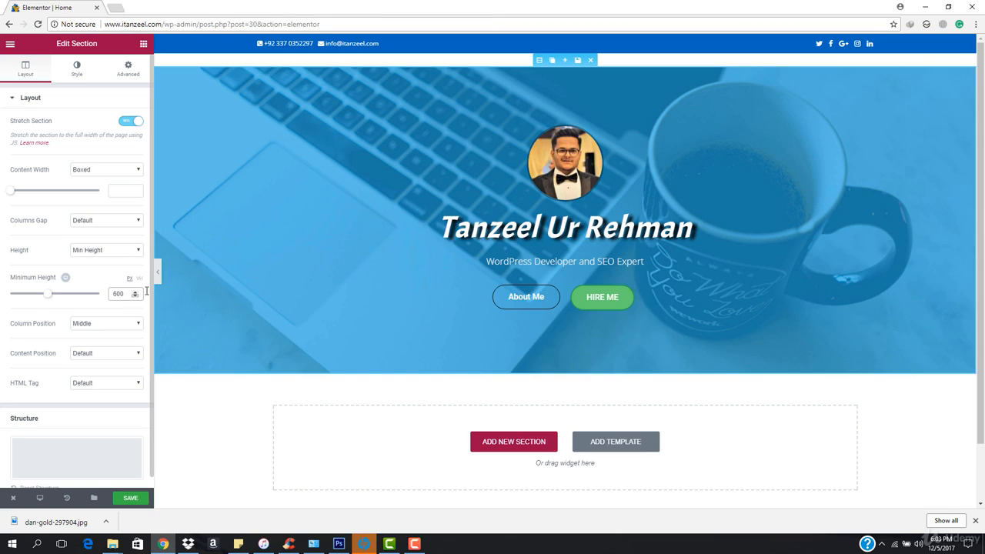
- Preview the home page with the editing panel hidden, restore the panel, and save the page
left_click(158, 274)
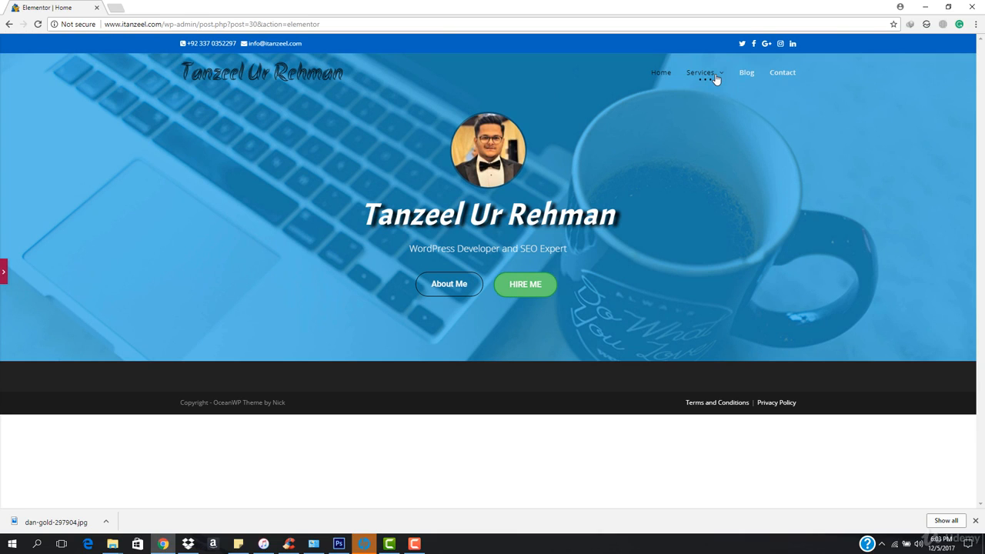
left_click(3, 274)
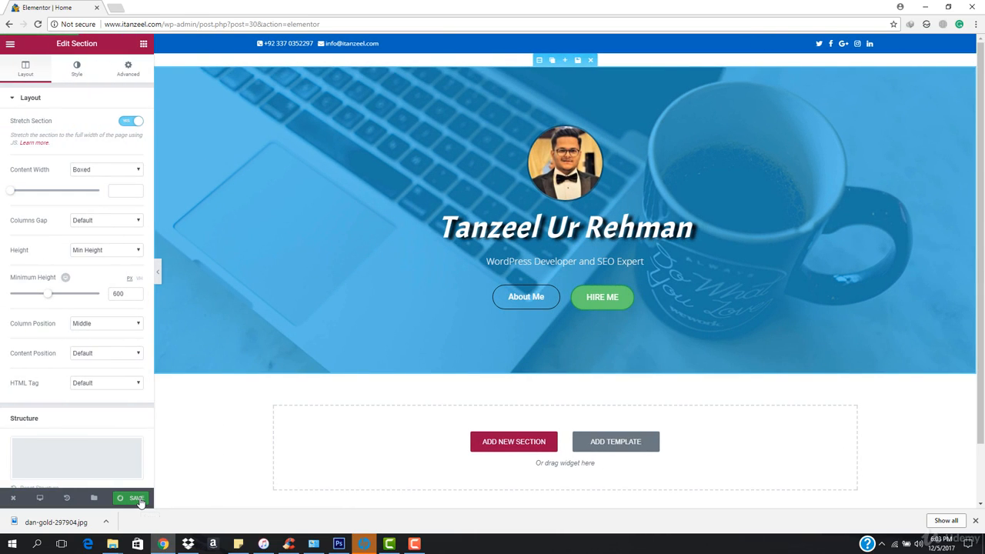
left_click(137, 498)
scroll(646, 416, "down", 1)
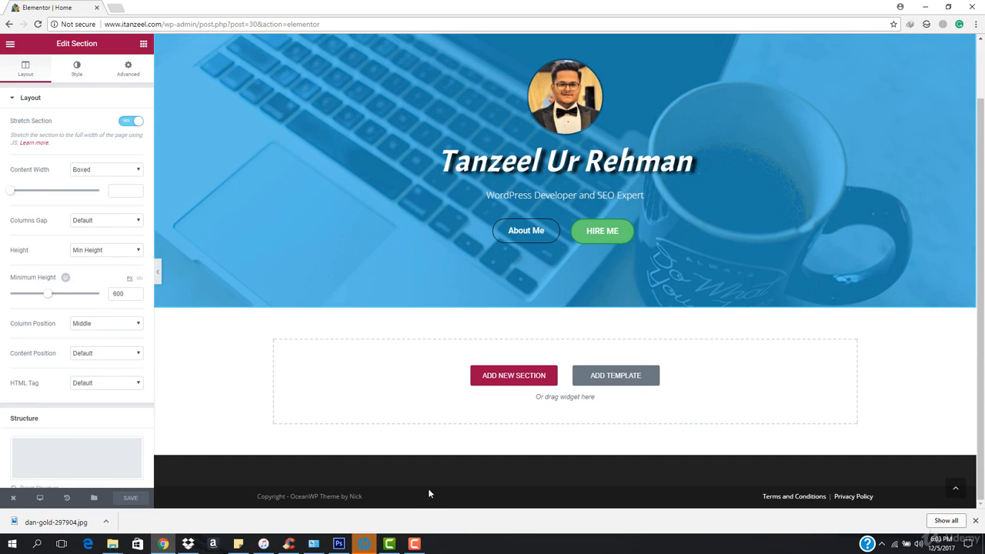